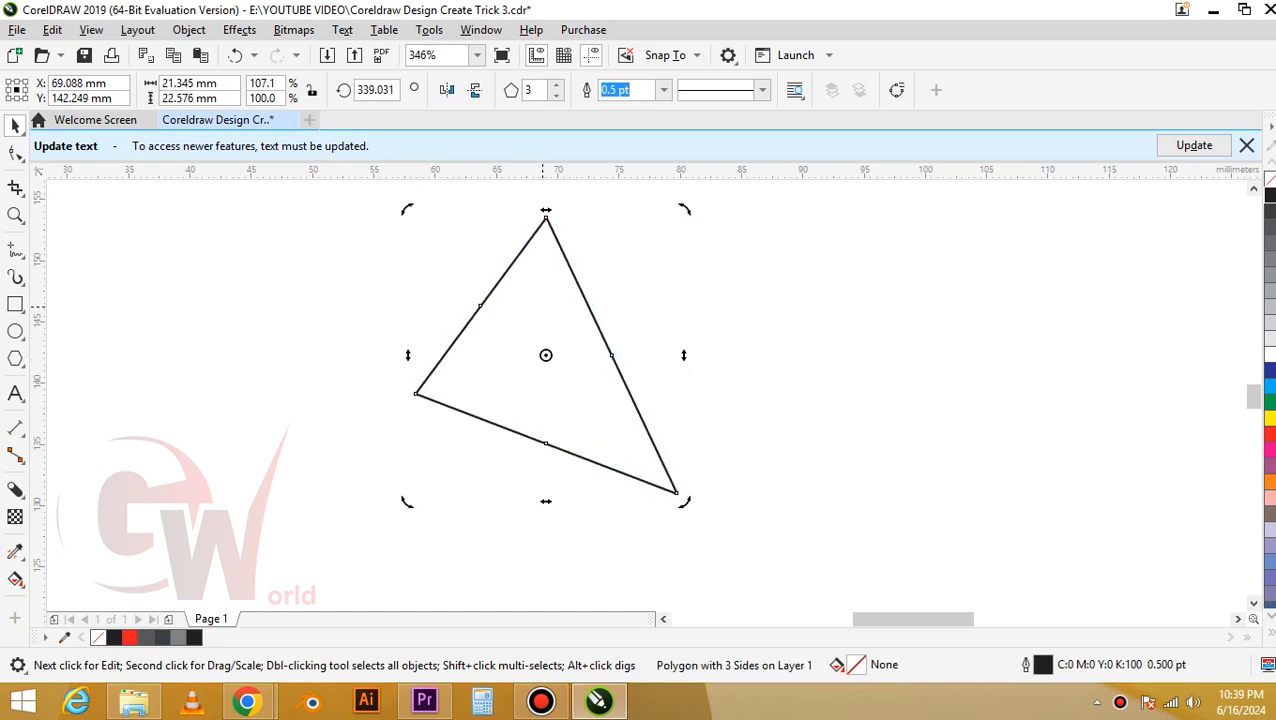
- Skew the three-sided polygon horizontally until its right side is nearly vertical, and convert it to curves
drag(545, 213, 684, 216)
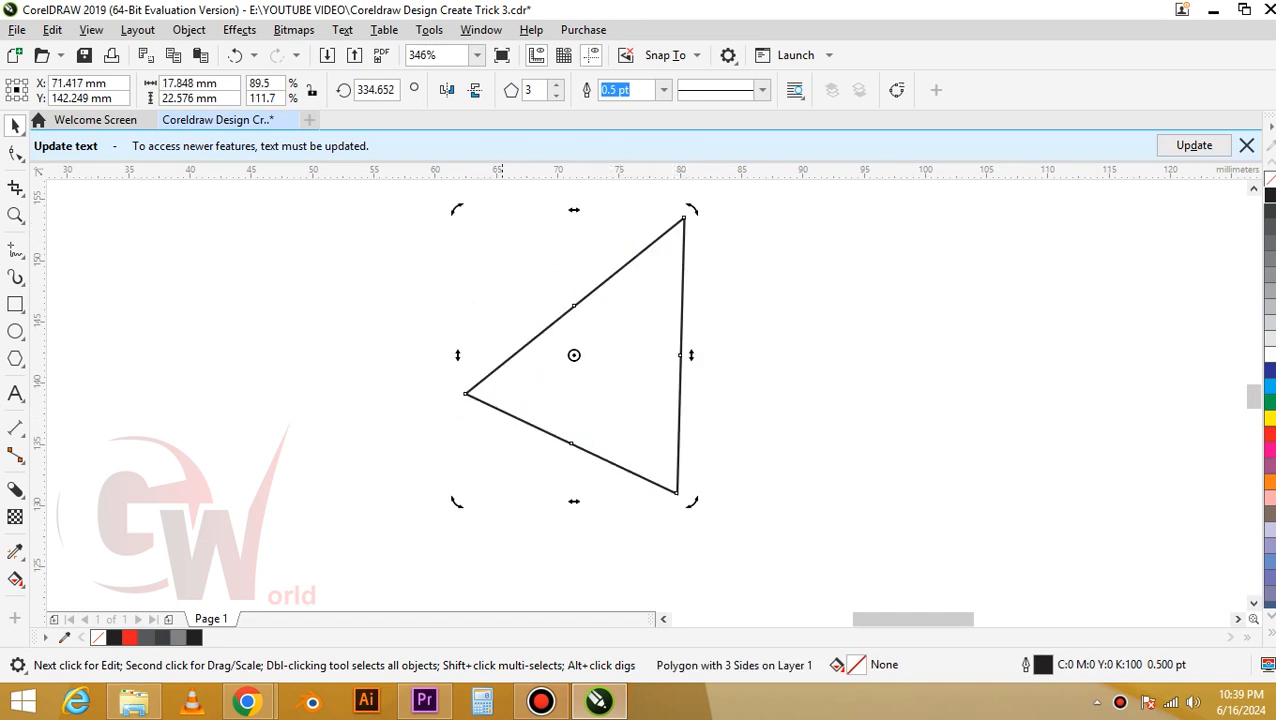
right_click(502, 364)
click(570, 163)
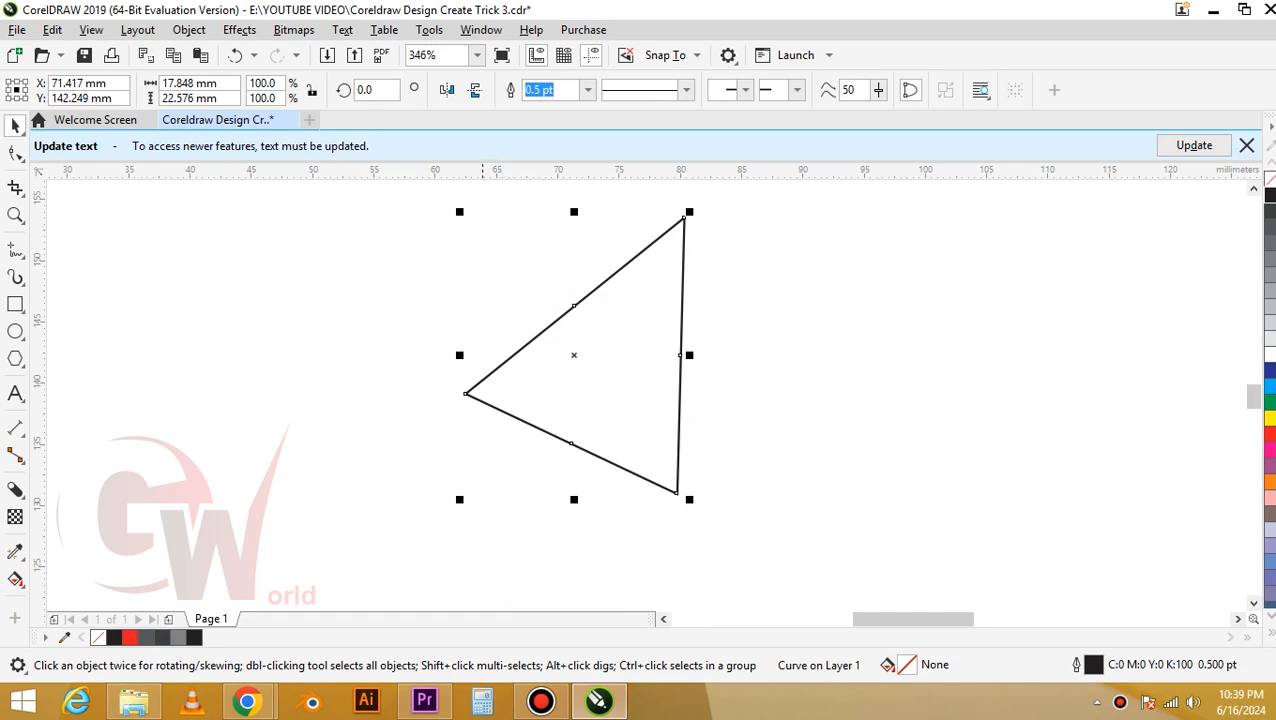
- Move the triangle's left corner node outward and up, and delete the midpoint nodes on all three sides
key(F10)
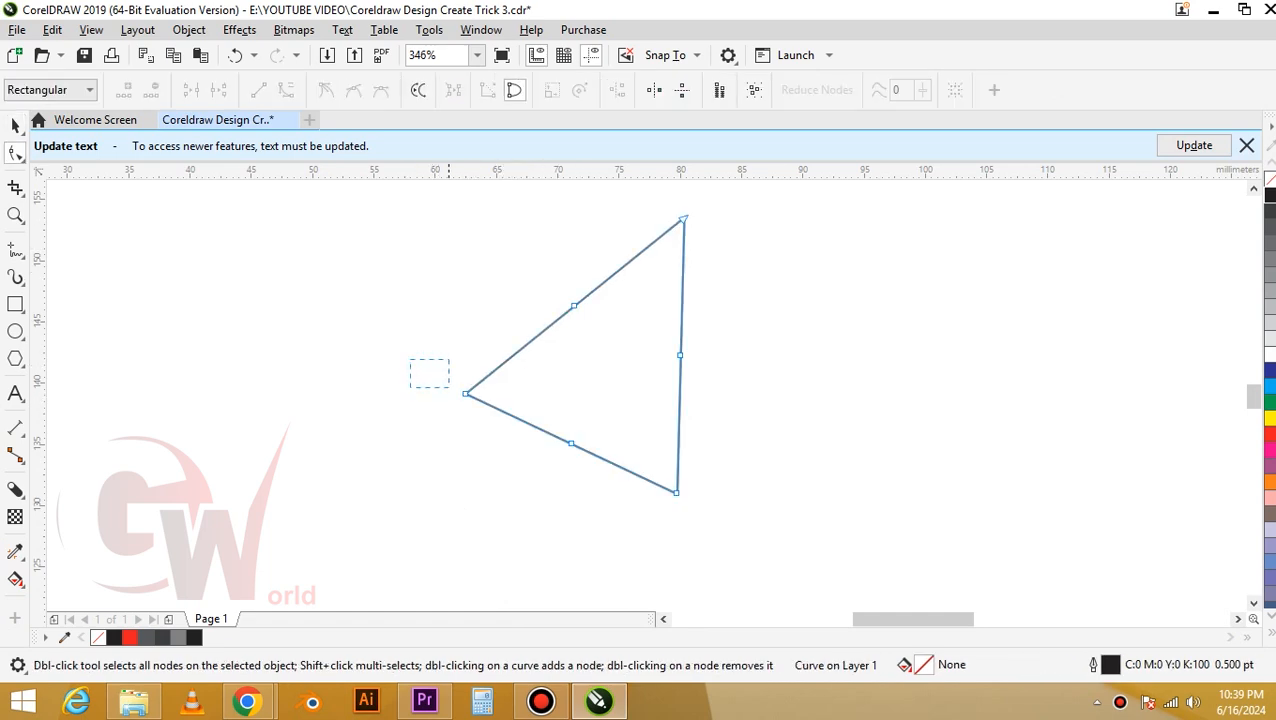
drag(410, 408, 413, 375)
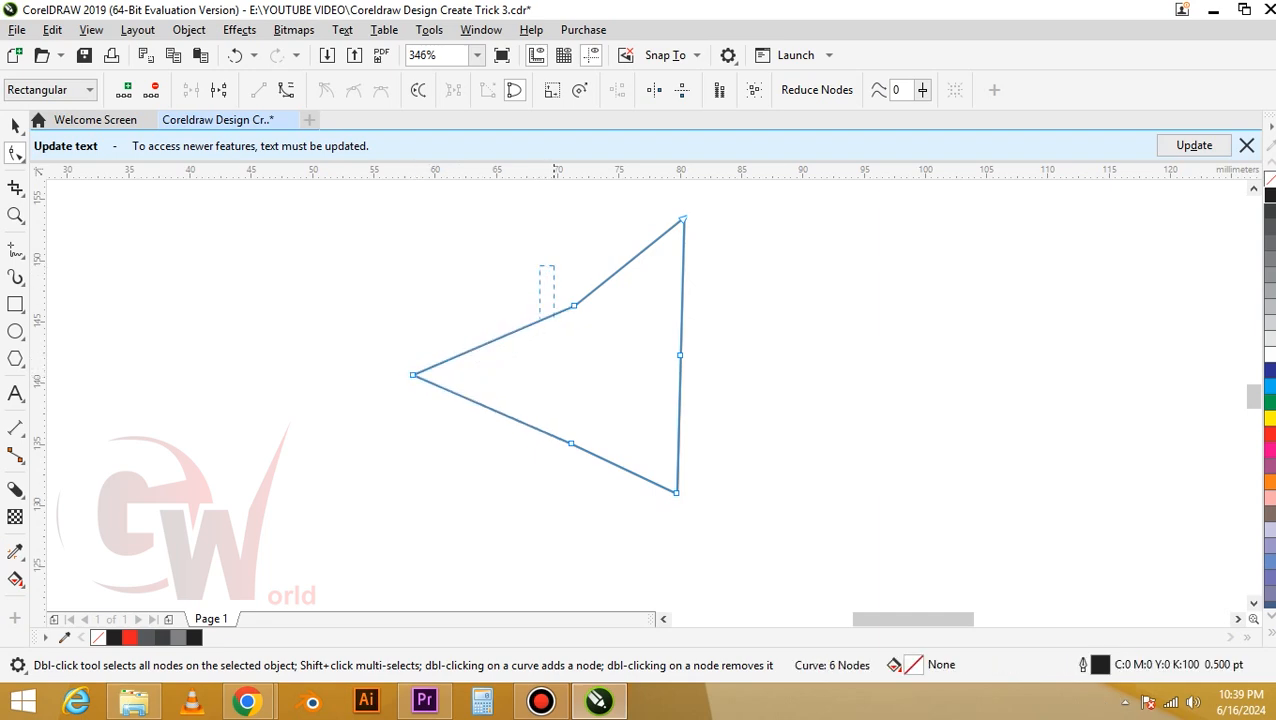
key(Delete)
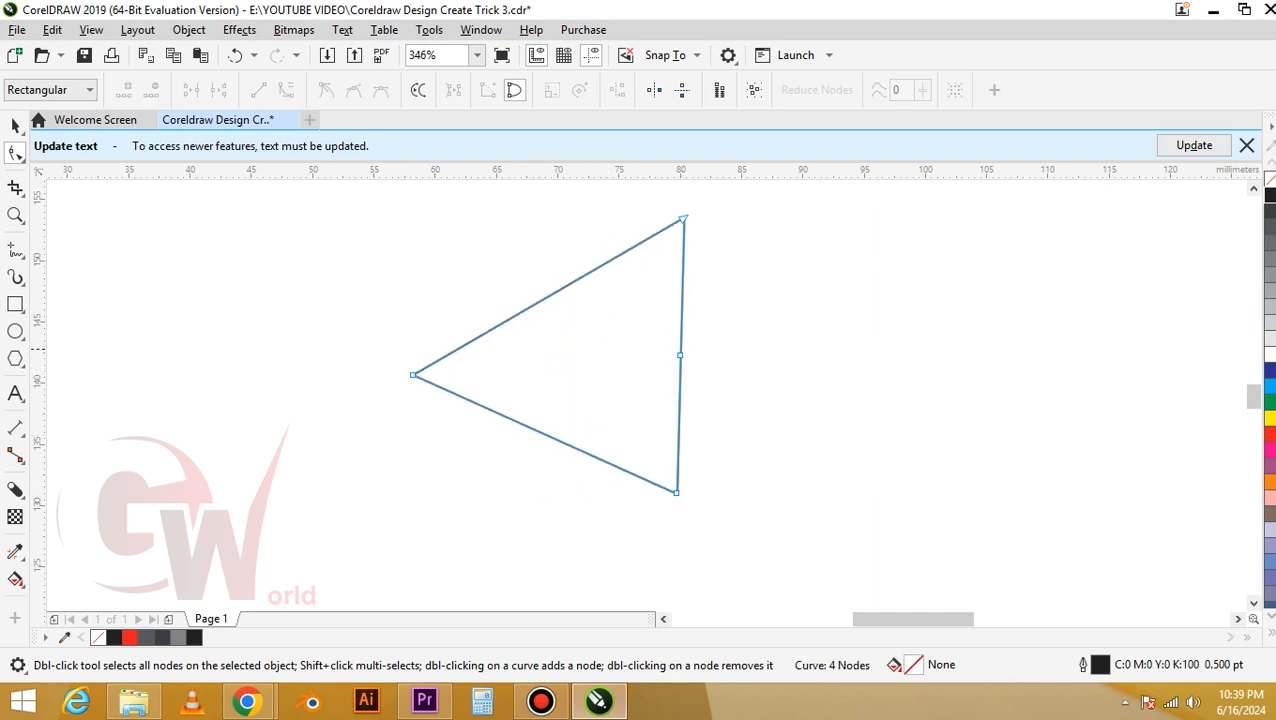
key(Delete)
key(space)
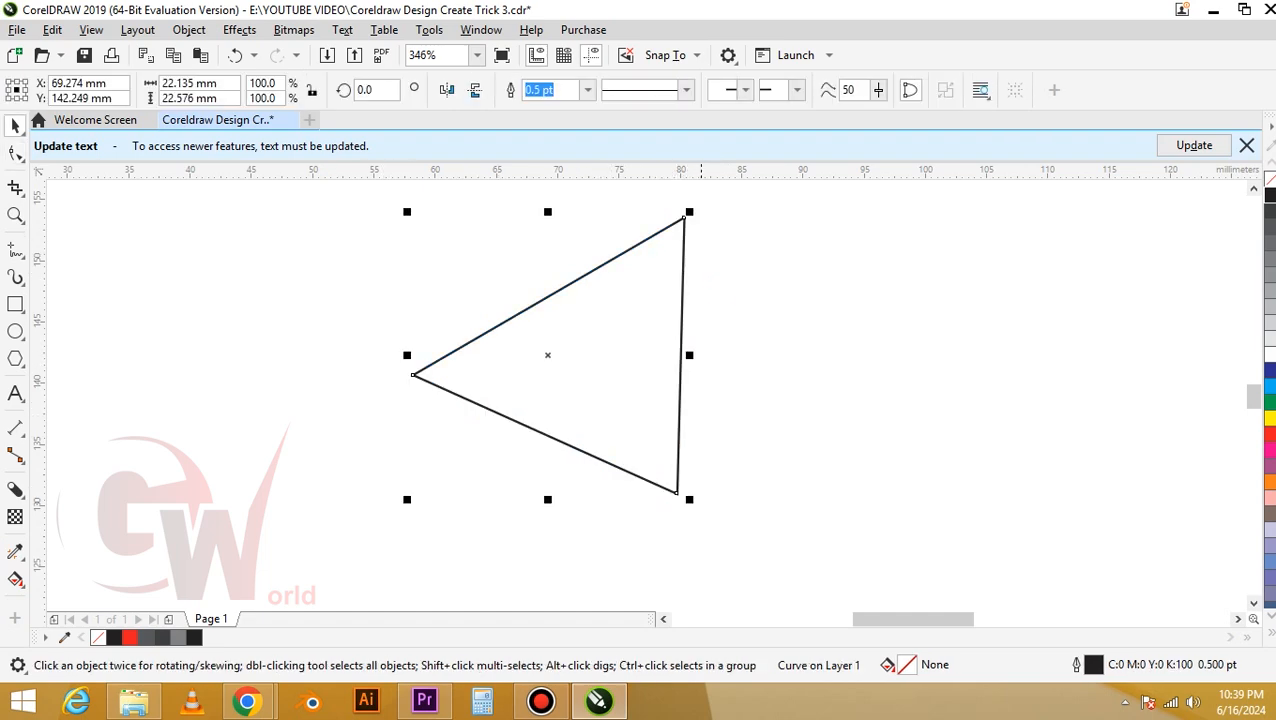
- Create a centre-scaled copy of the triangle at about 52% and position it evenly inside the original
drag(684, 216, 630, 274)
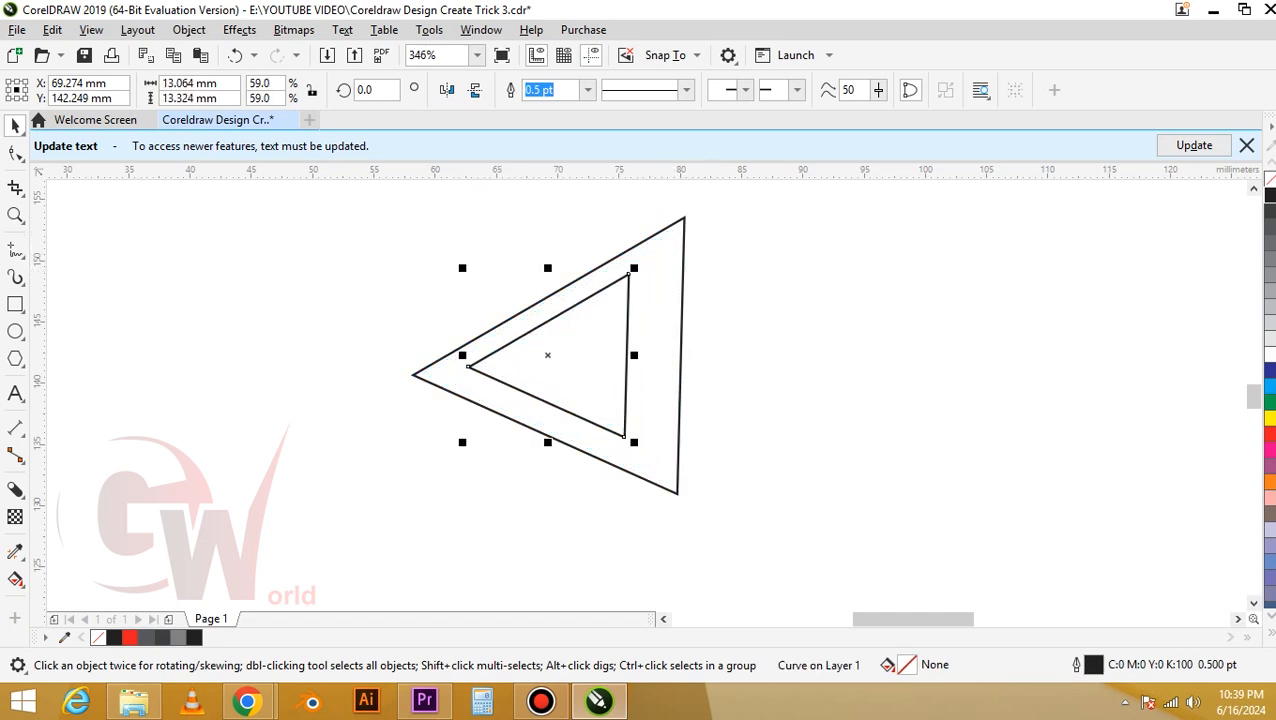
drag(547, 354, 563, 355)
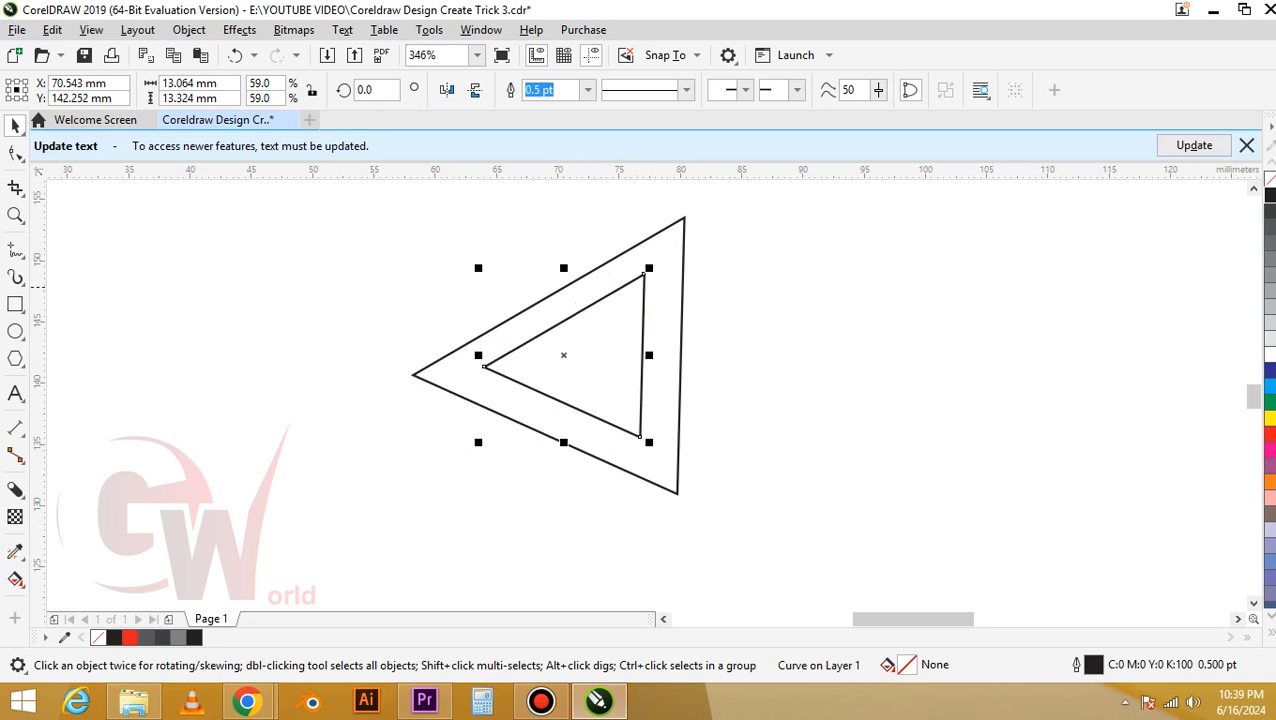
drag(643, 273, 634, 285)
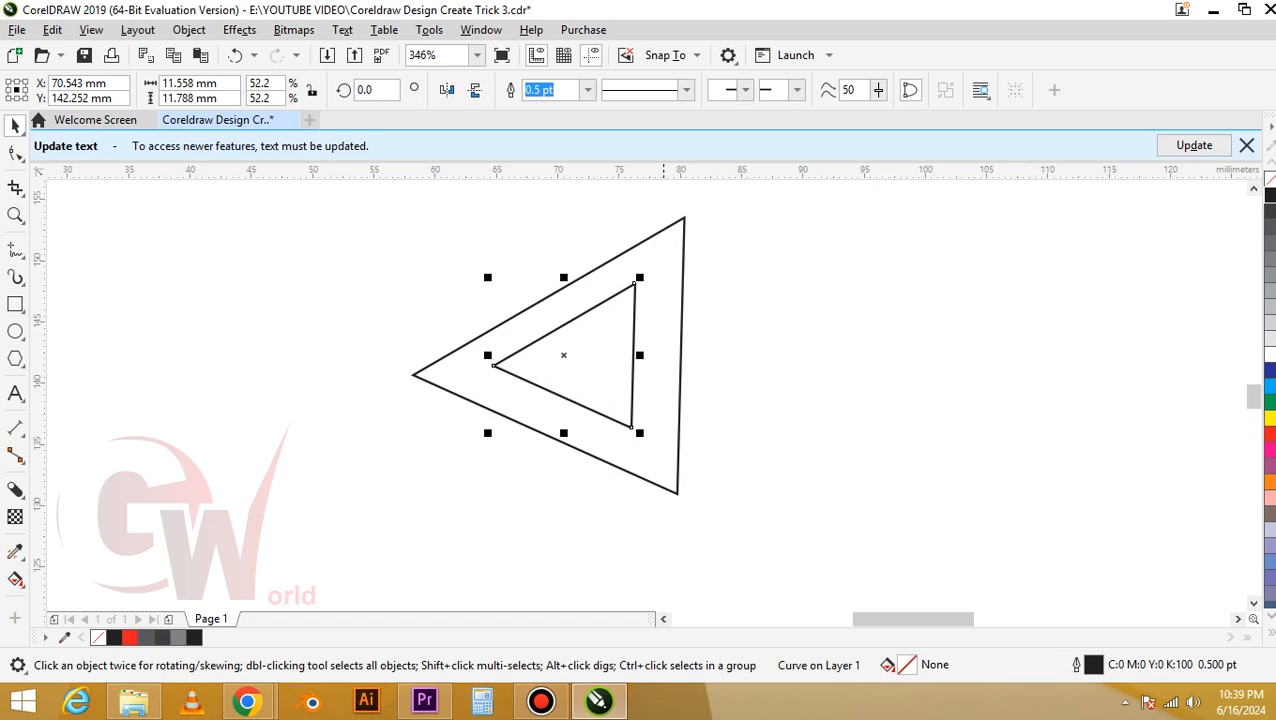
drag(589, 363, 591, 370)
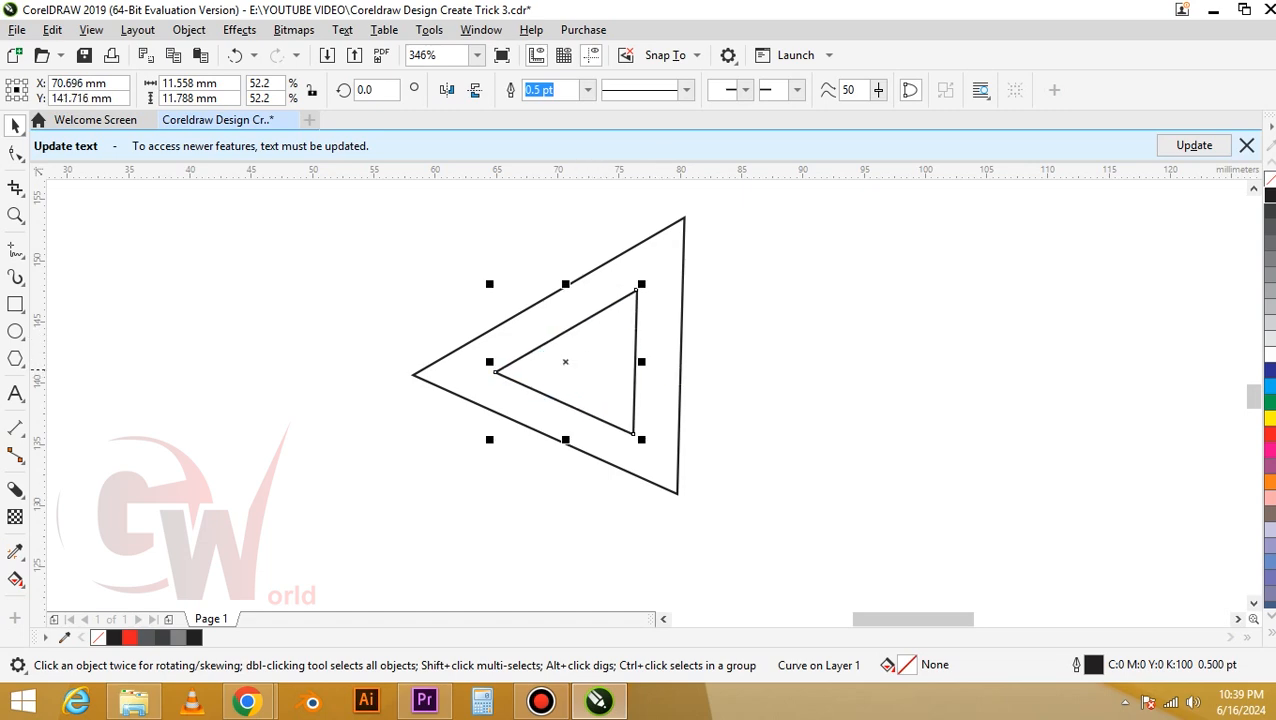
- Combine the inner and outer triangles into one curve
click(738, 375)
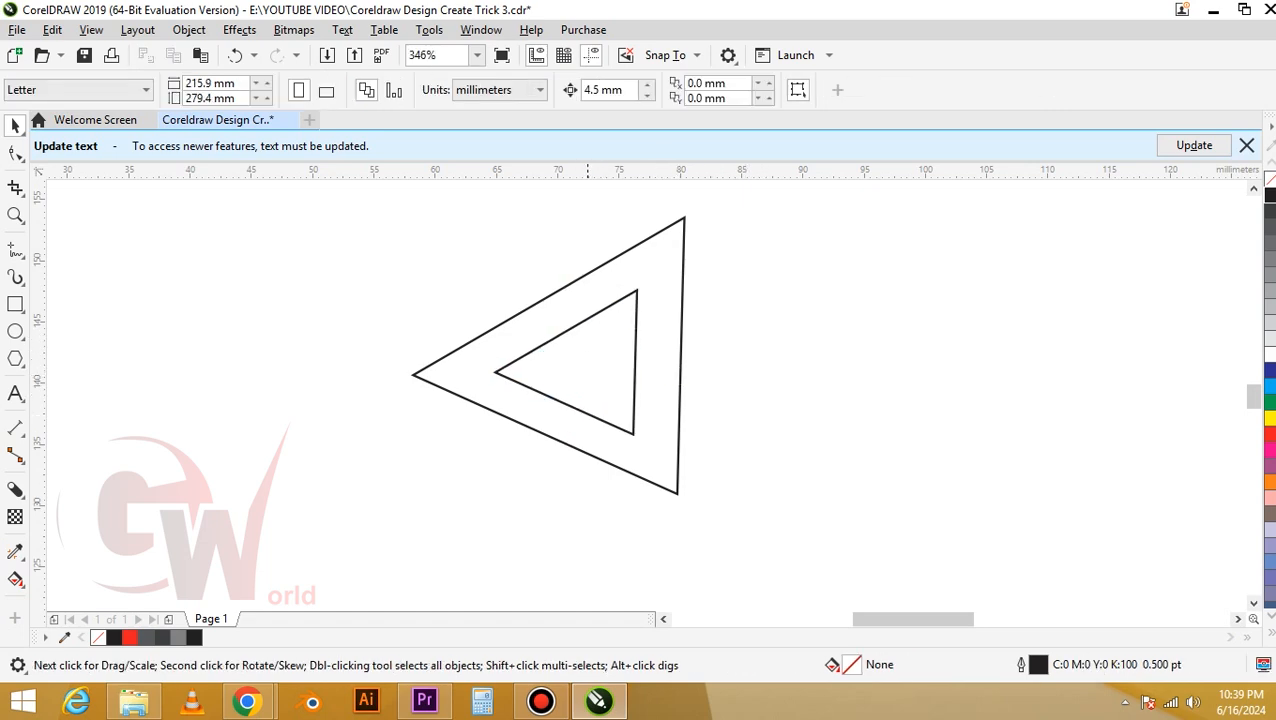
click(618, 427)
shift+click(640, 477)
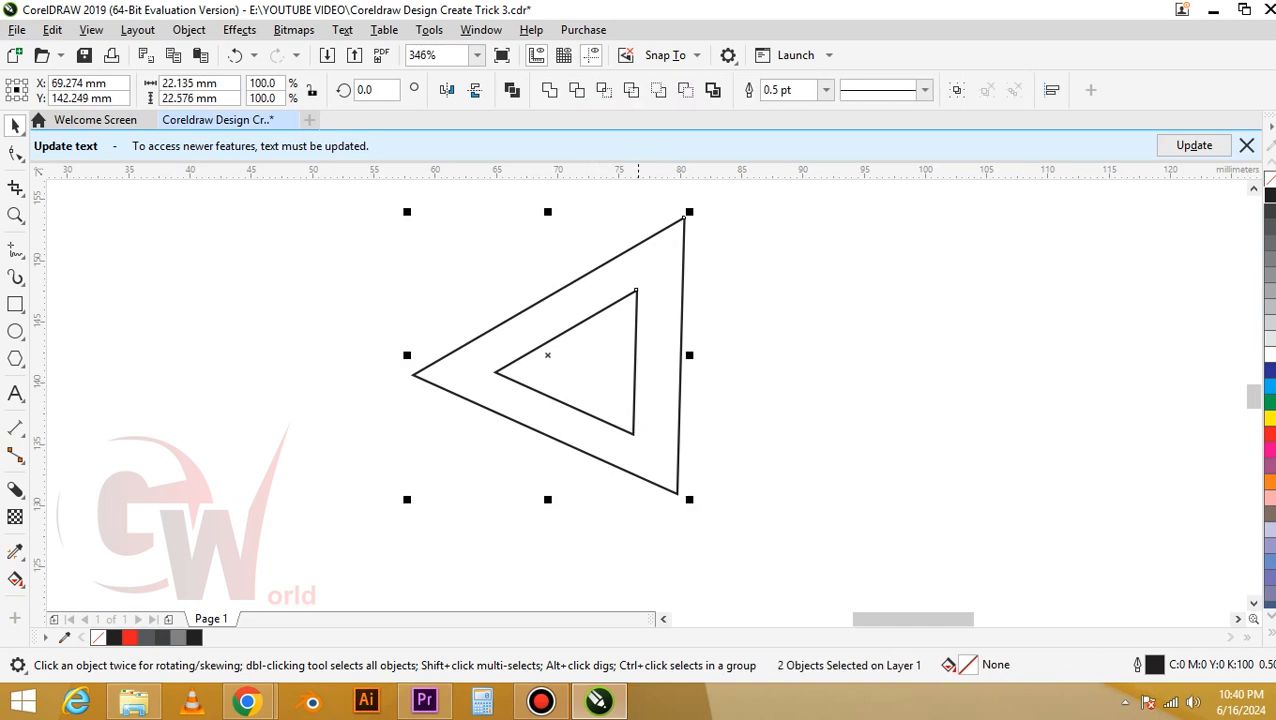
key(ctrl+l)
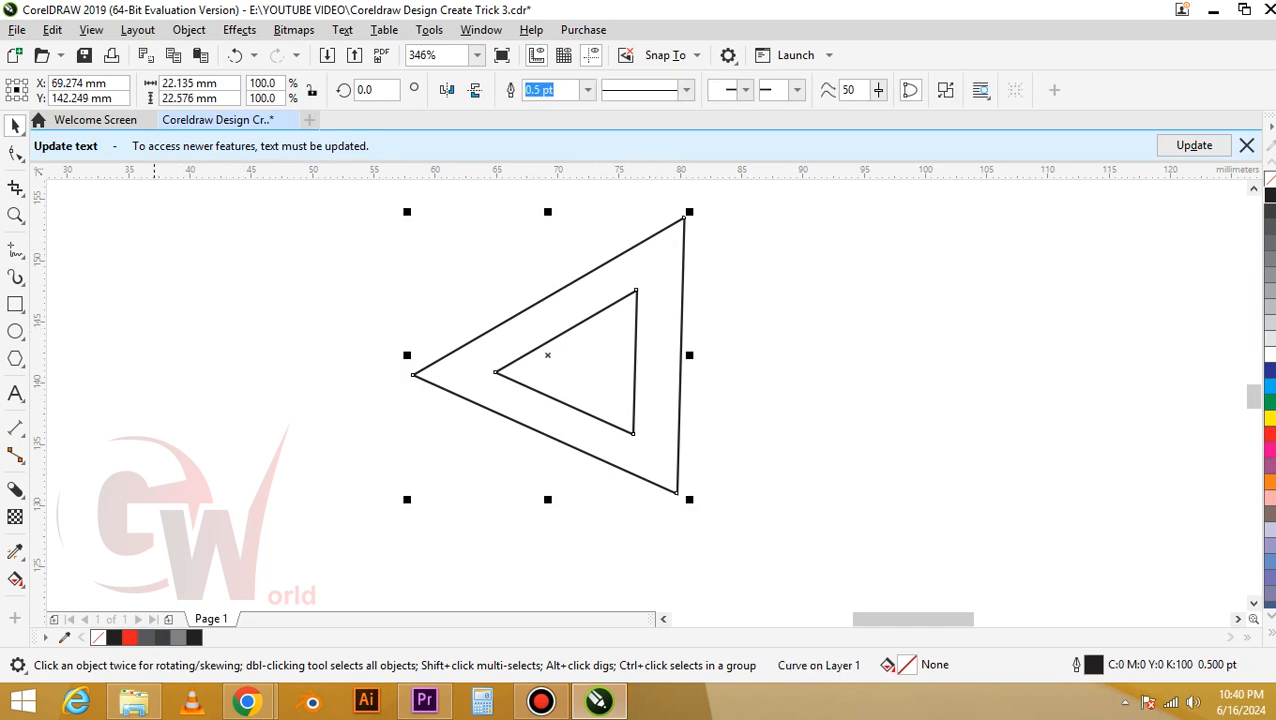
- Add a black block shadow about 3.4 mm deep, running almost straight down from the combined triangle
click(15, 489)
click(95, 611)
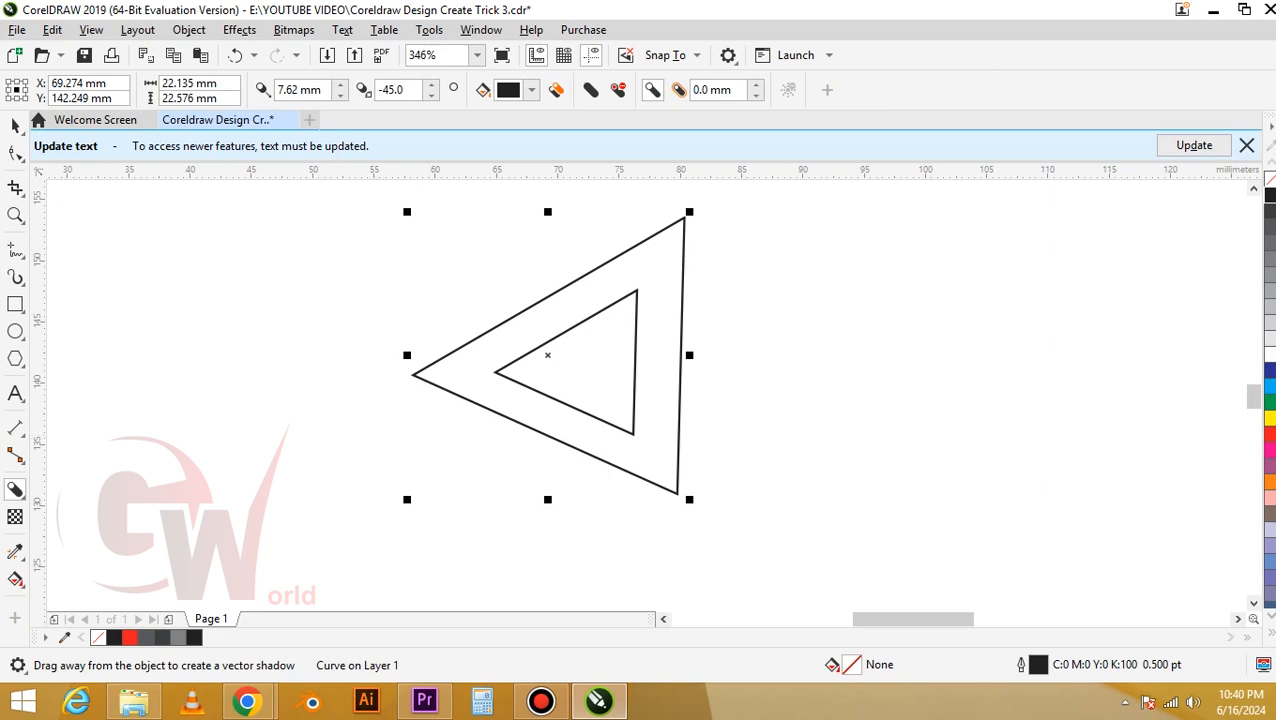
drag(547, 355, 550, 397)
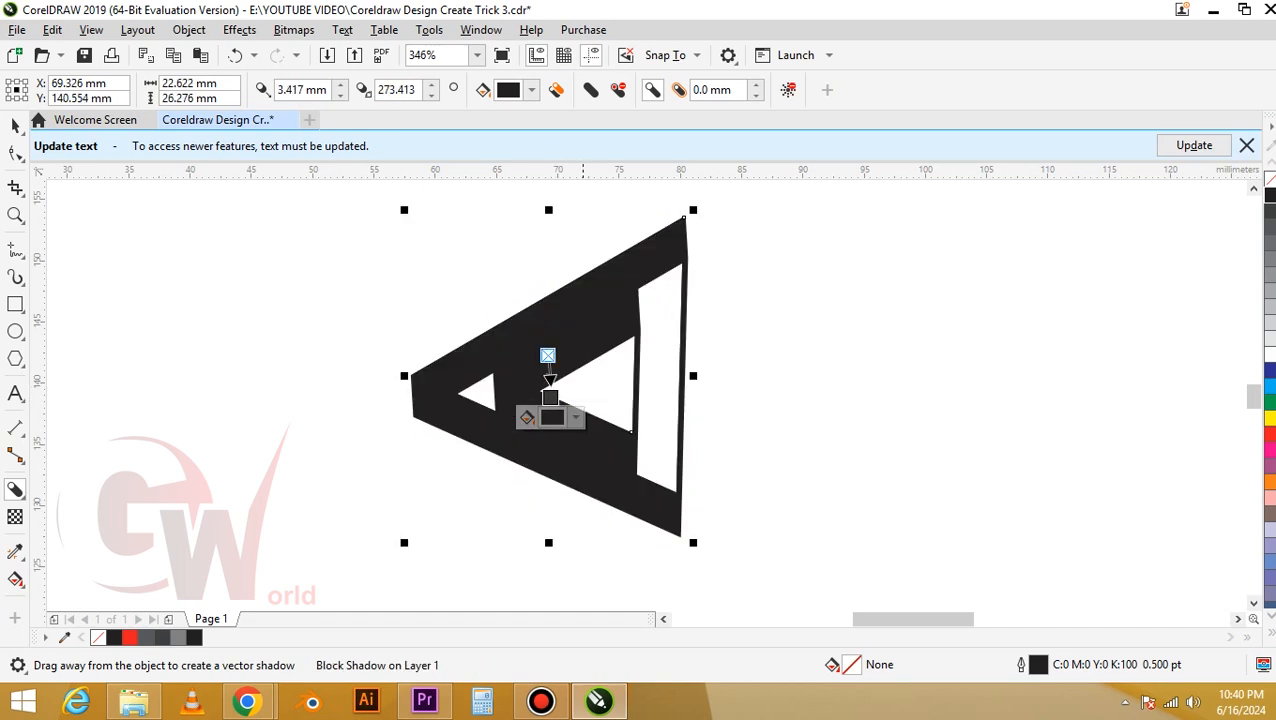
key(space)
right_click(626, 296)
key(Escape)
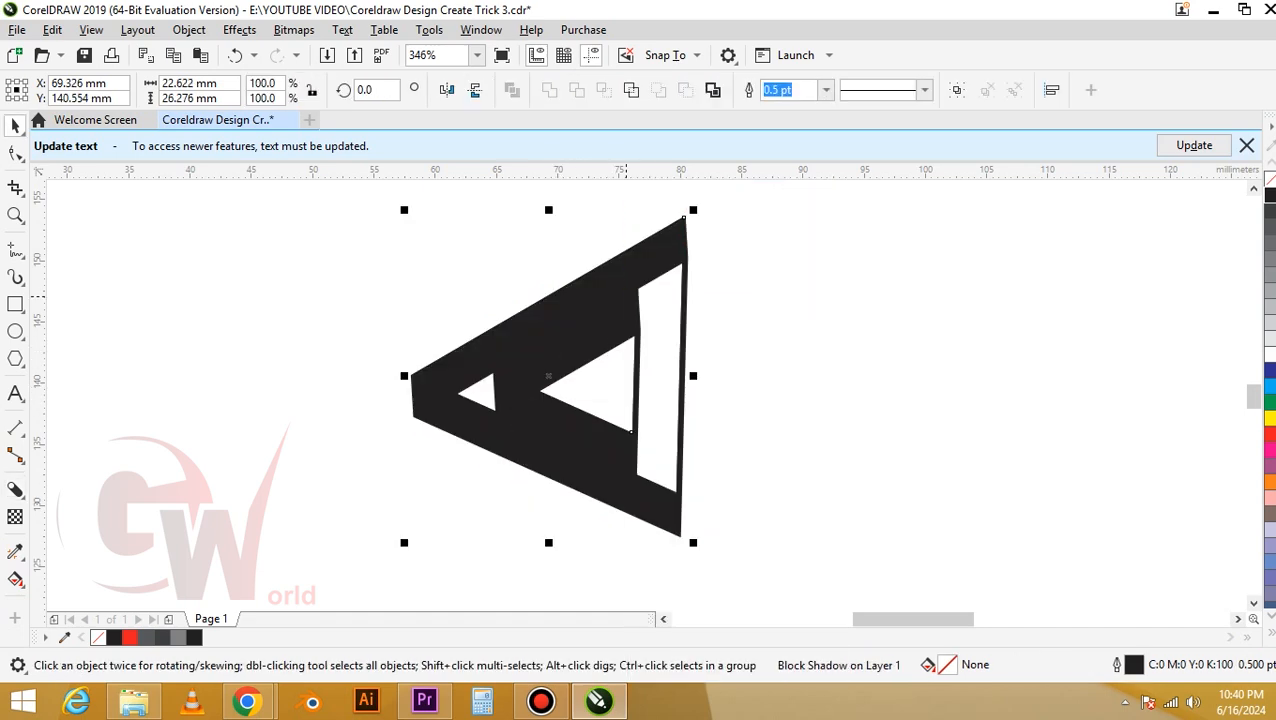
click(548, 376)
drag(548, 376, 606, 371)
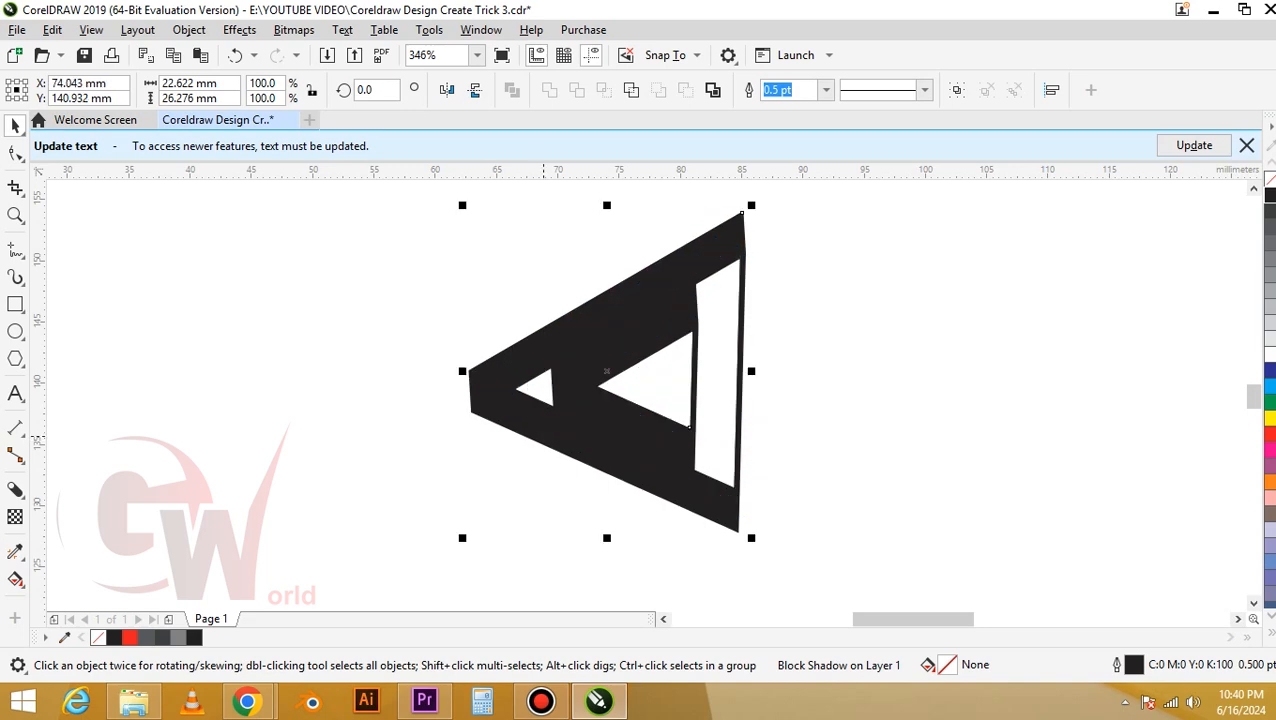
key(ctrl+z)
right_click(540, 436)
key(Escape)
- Fill the front triangle curve with cyan (C:100 M:0 Y:0 K:0)
click(428, 342)
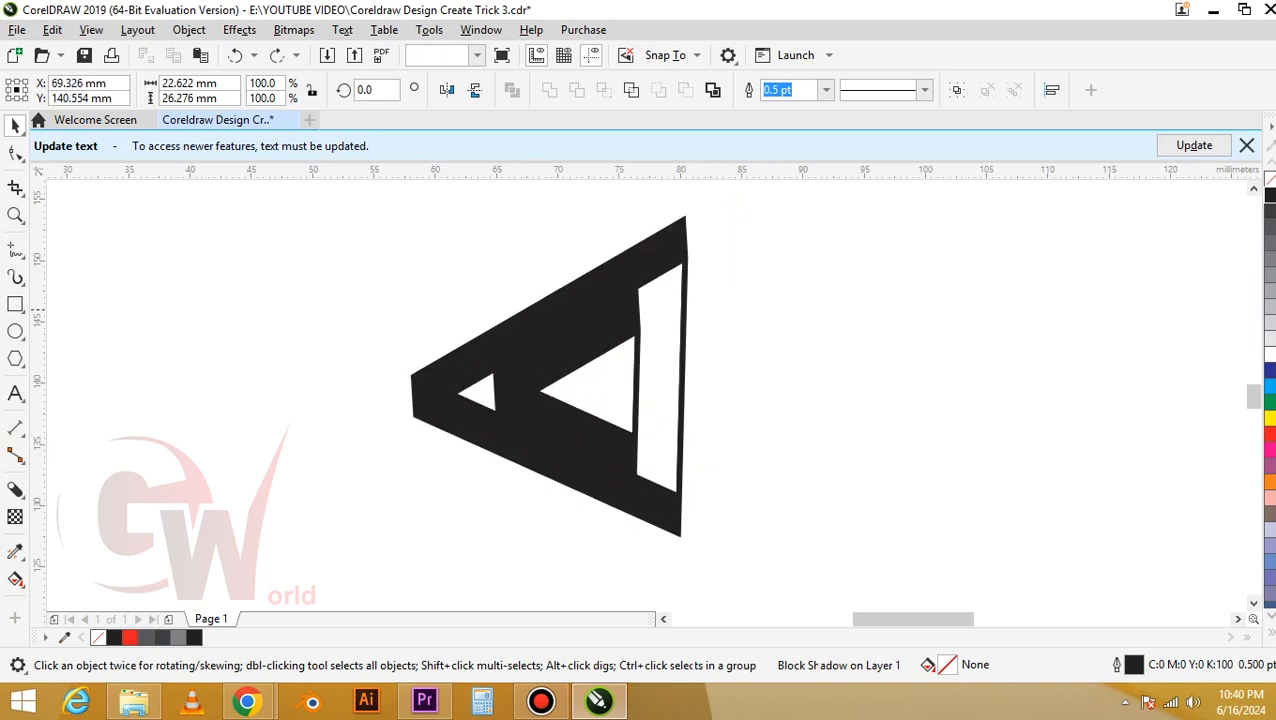
click(540, 340)
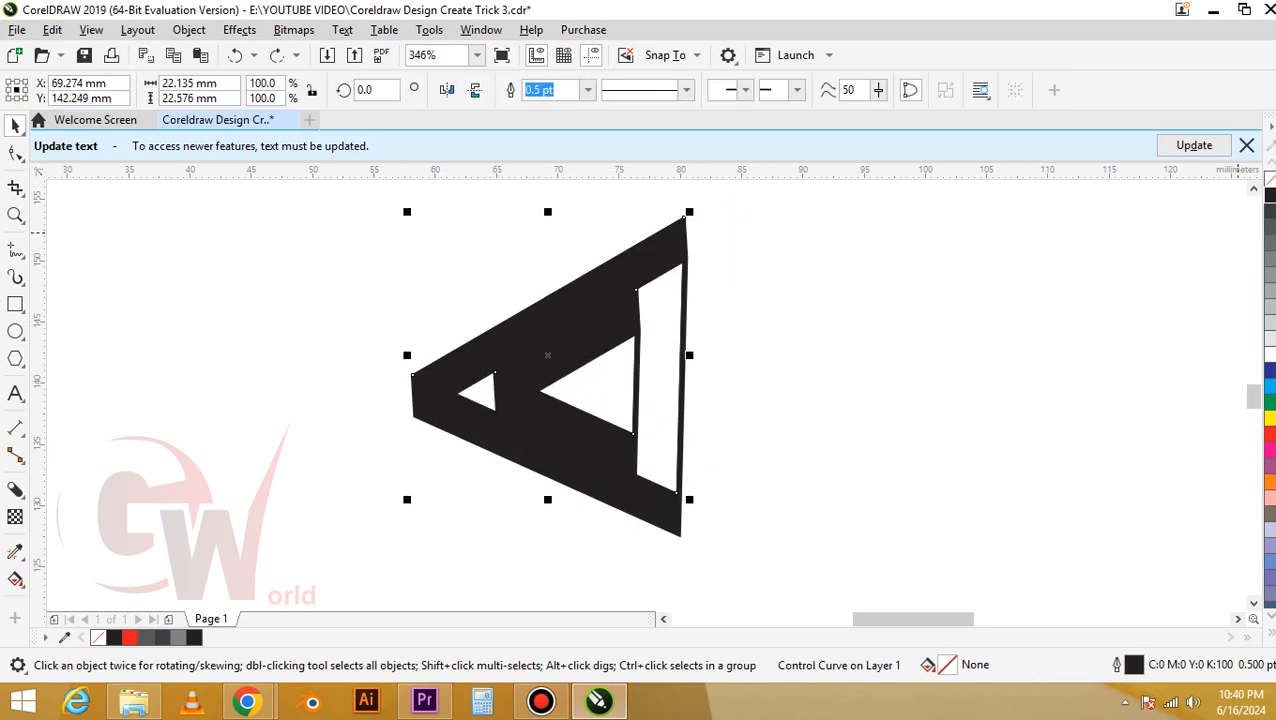
click(1268, 385)
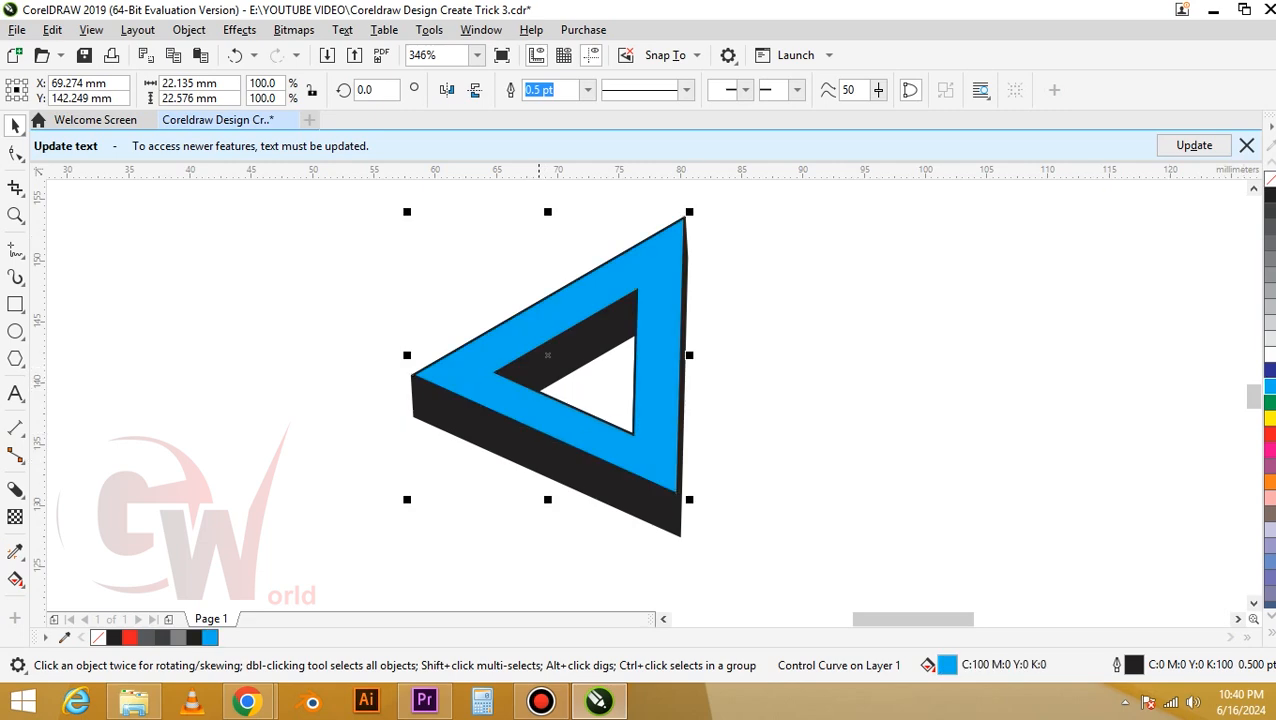
- Redirect the block shadow down and to the right, to about 3.8 mm depth at an angle of about 294°
click(541, 430)
key(ctrl+z)
double_click(554, 456)
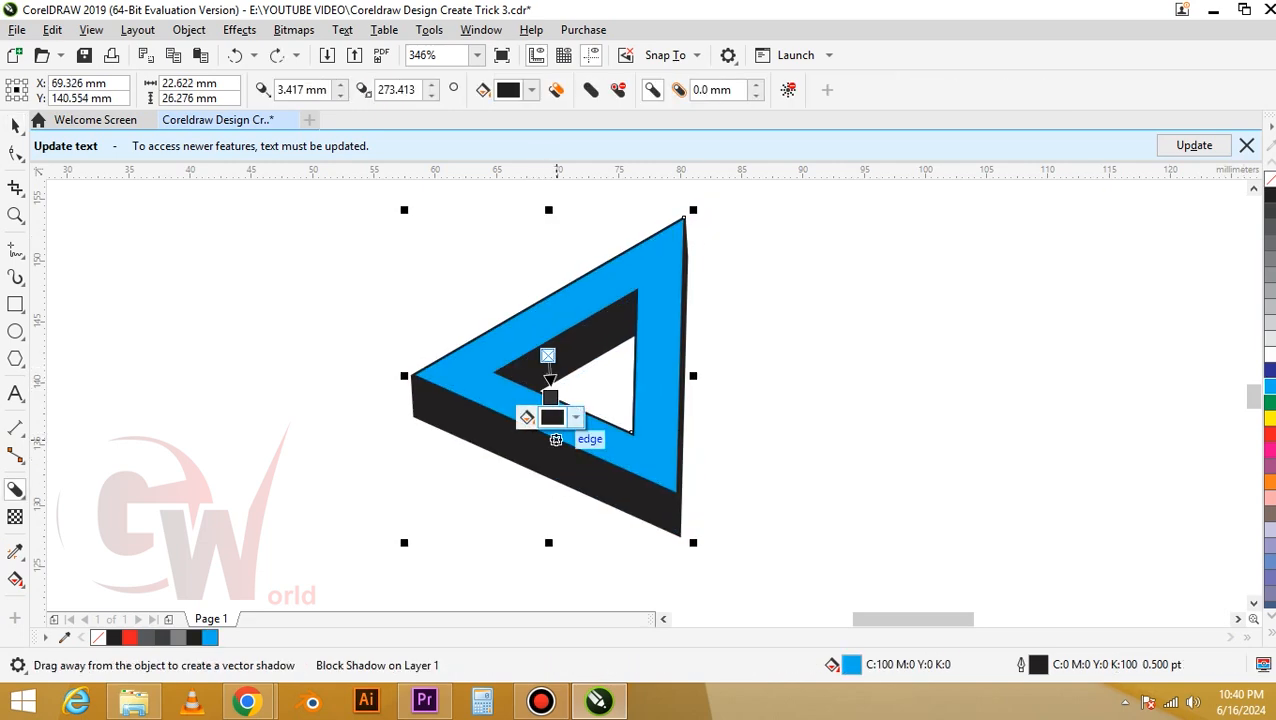
mouse_move(551, 396)
mouse_down()
mouse_move(568, 386)
mouse_move(555, 418)
mouse_move(564, 410)
mouse_up()
scroll(568, 389, up, 4)
scroll(564, 405, down, 4)
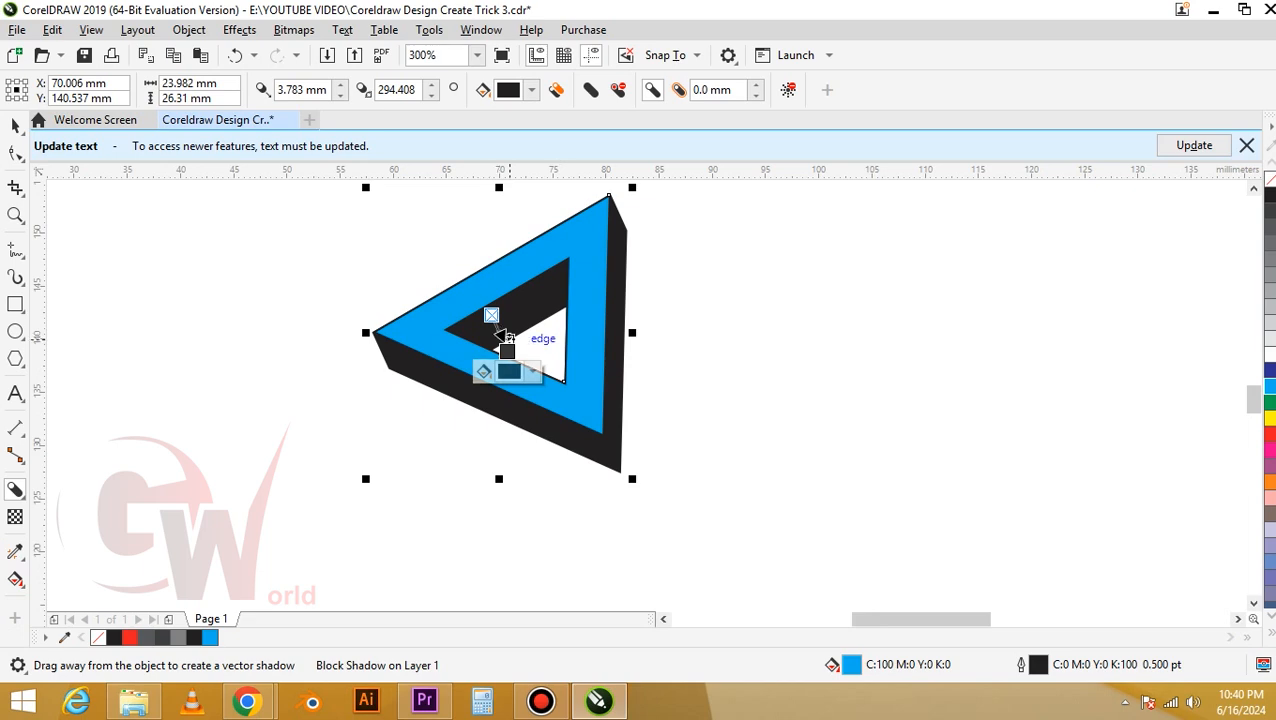
key(space)
key(Escape)
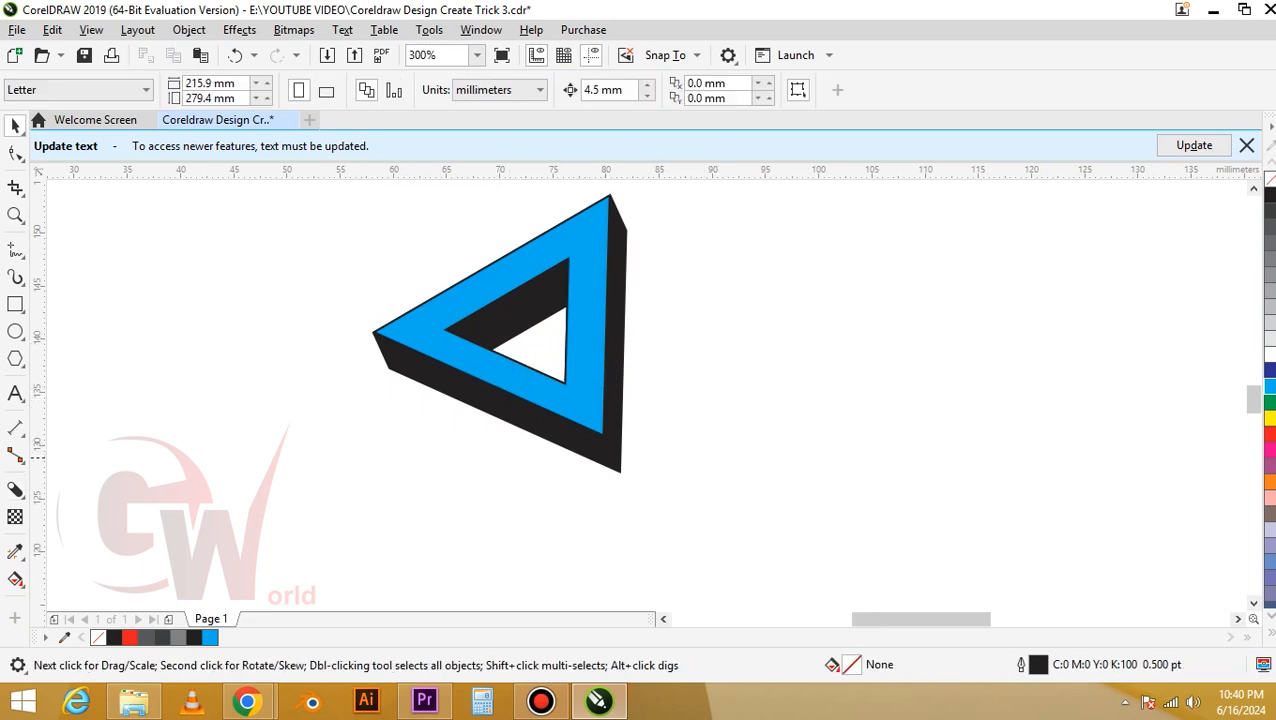
- Break the block shadow apart from the cyan triangle
click(577, 445)
right_click(577, 445)
click(646, 192)
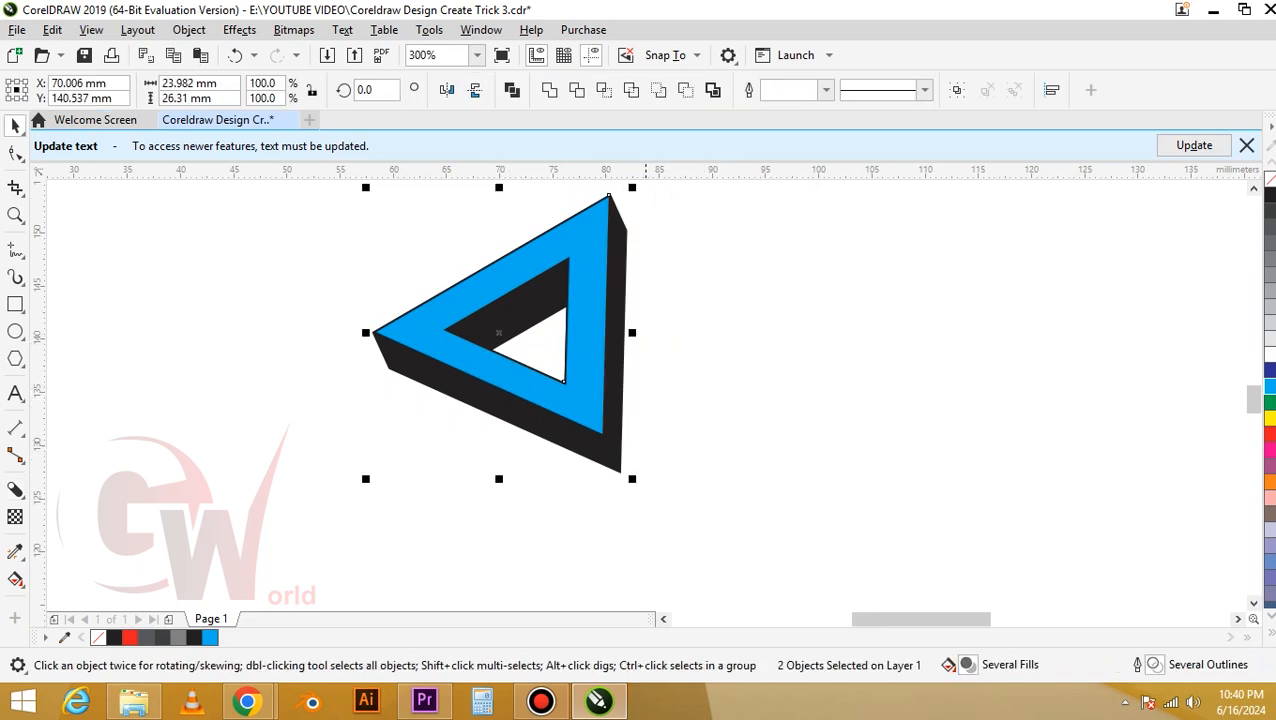
key(Escape)
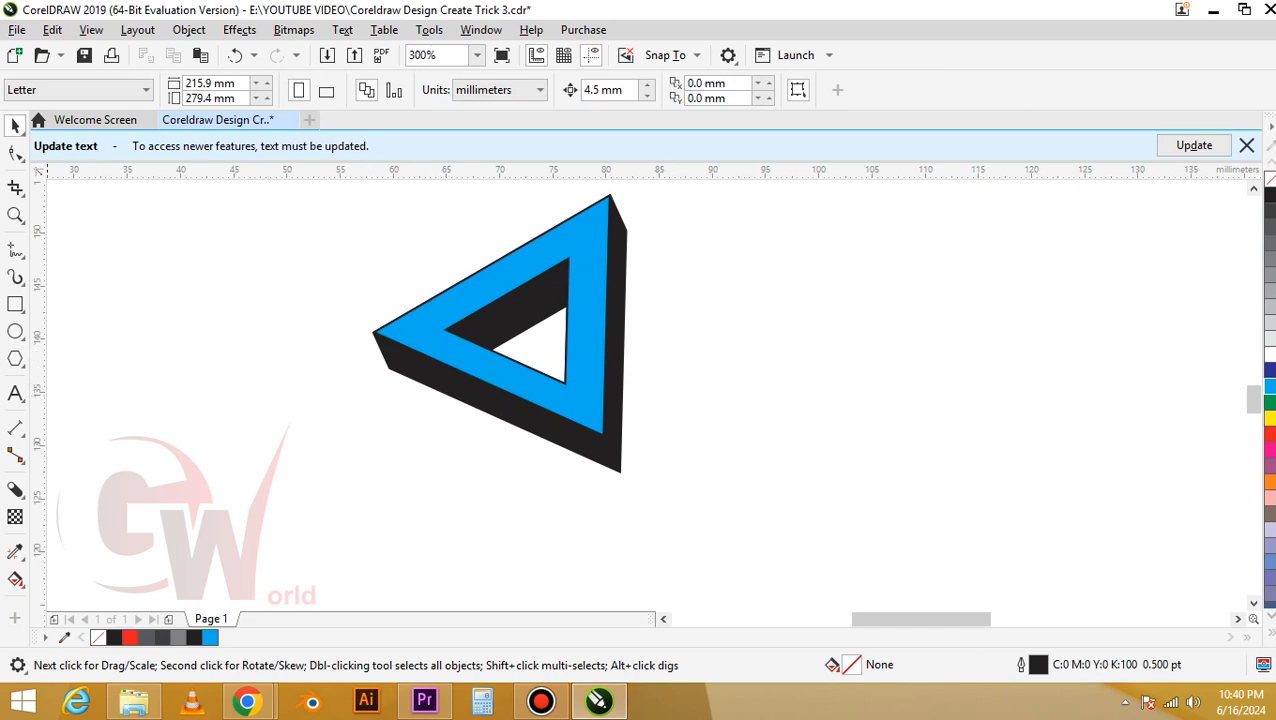
- Trace the lower side face as a closed four-cornered freehand shape and fill it with 10% black
key(F5)
click(371, 331)
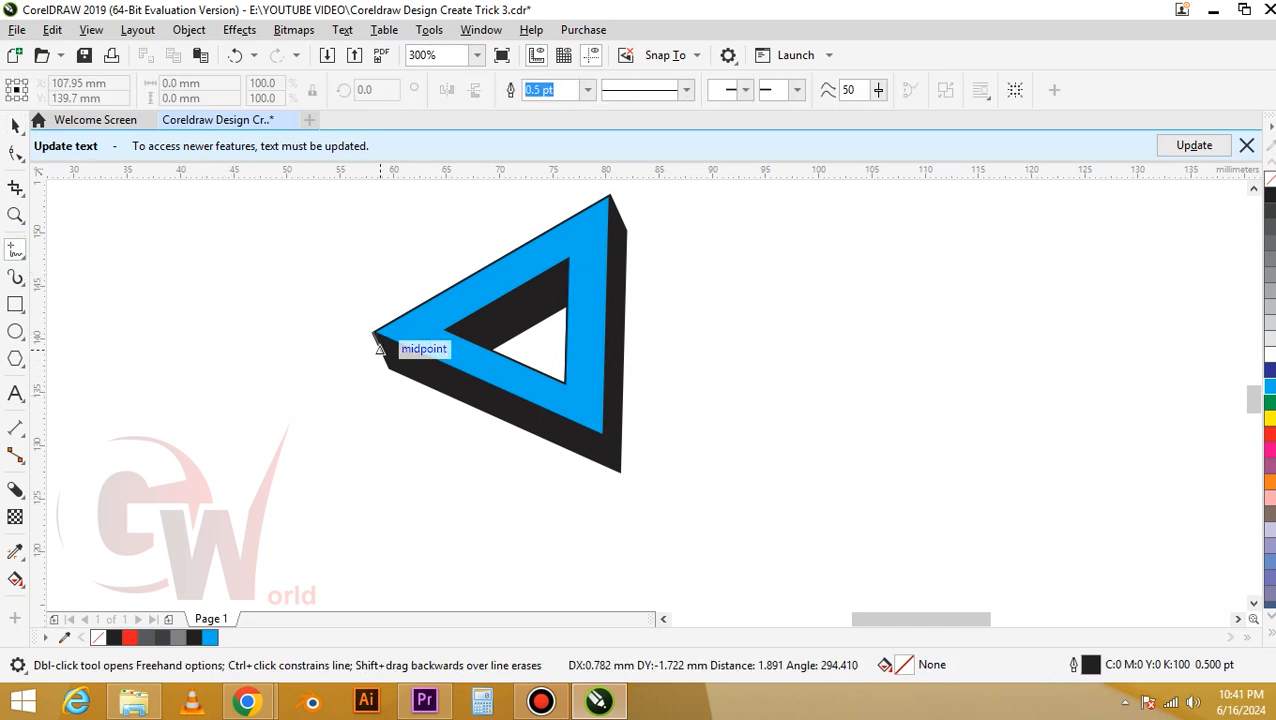
click(388, 367)
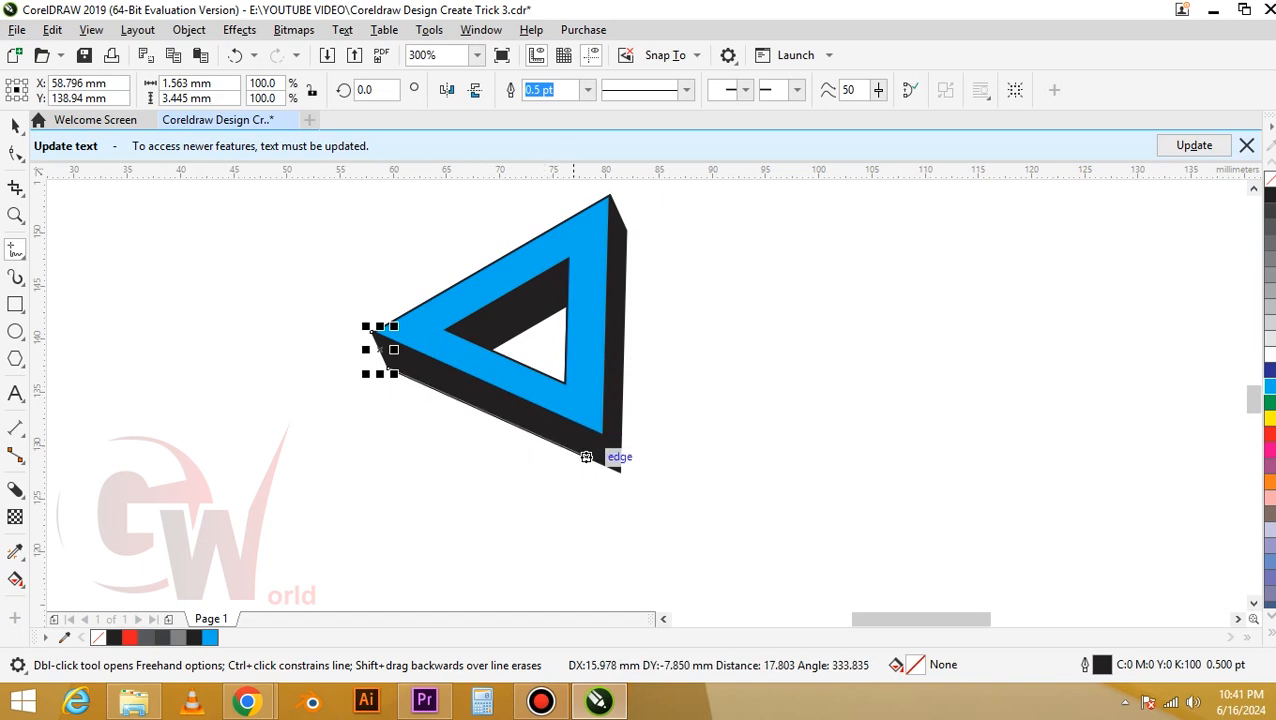
click(620, 468)
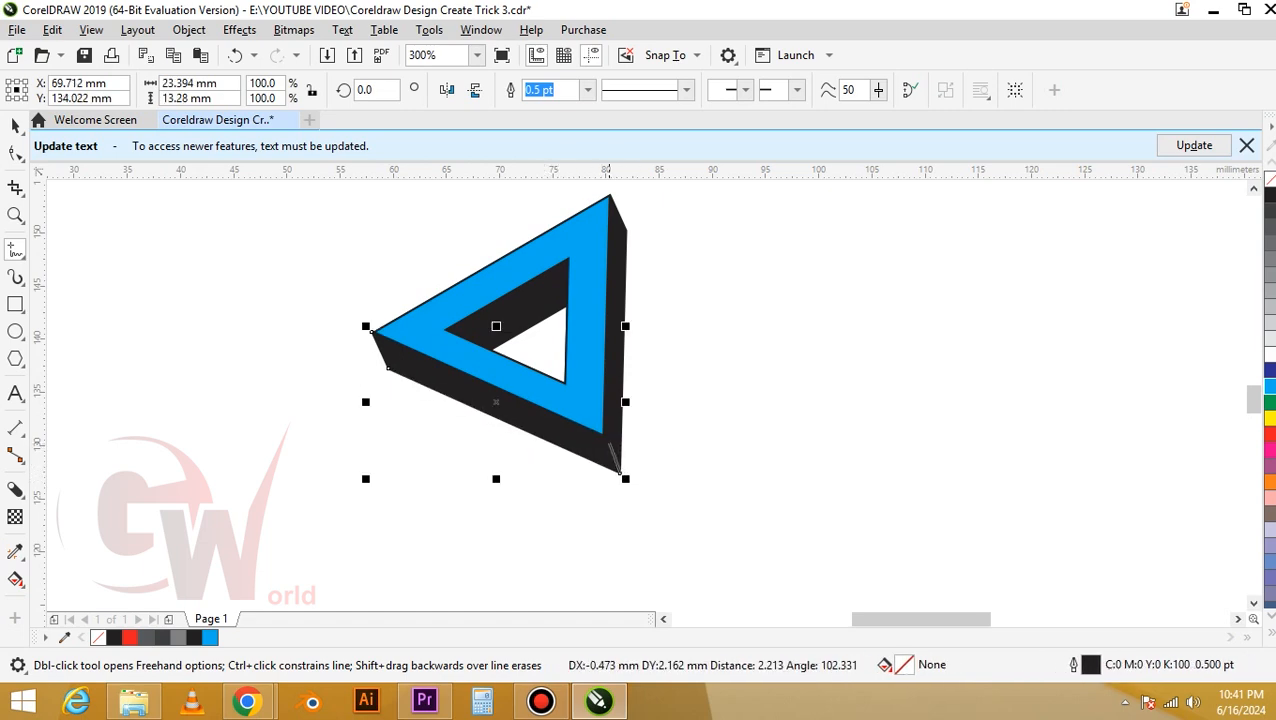
double_click(603, 434)
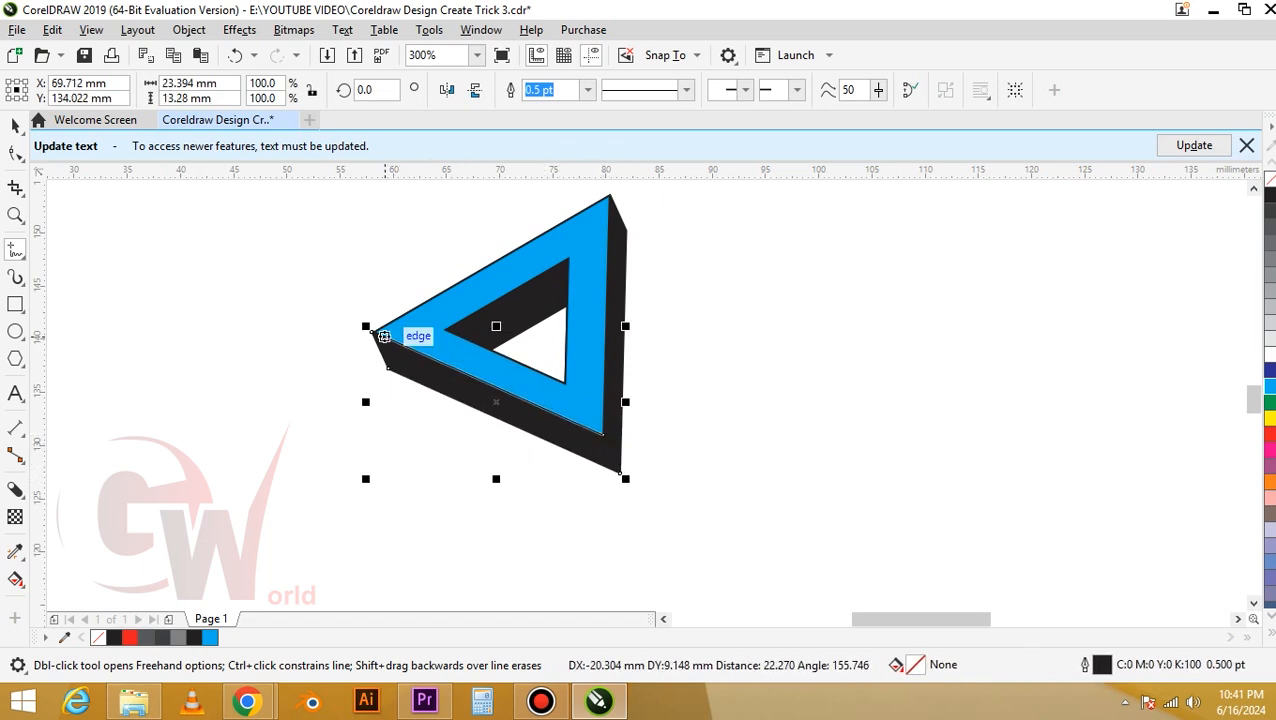
click(371, 331)
key(space)
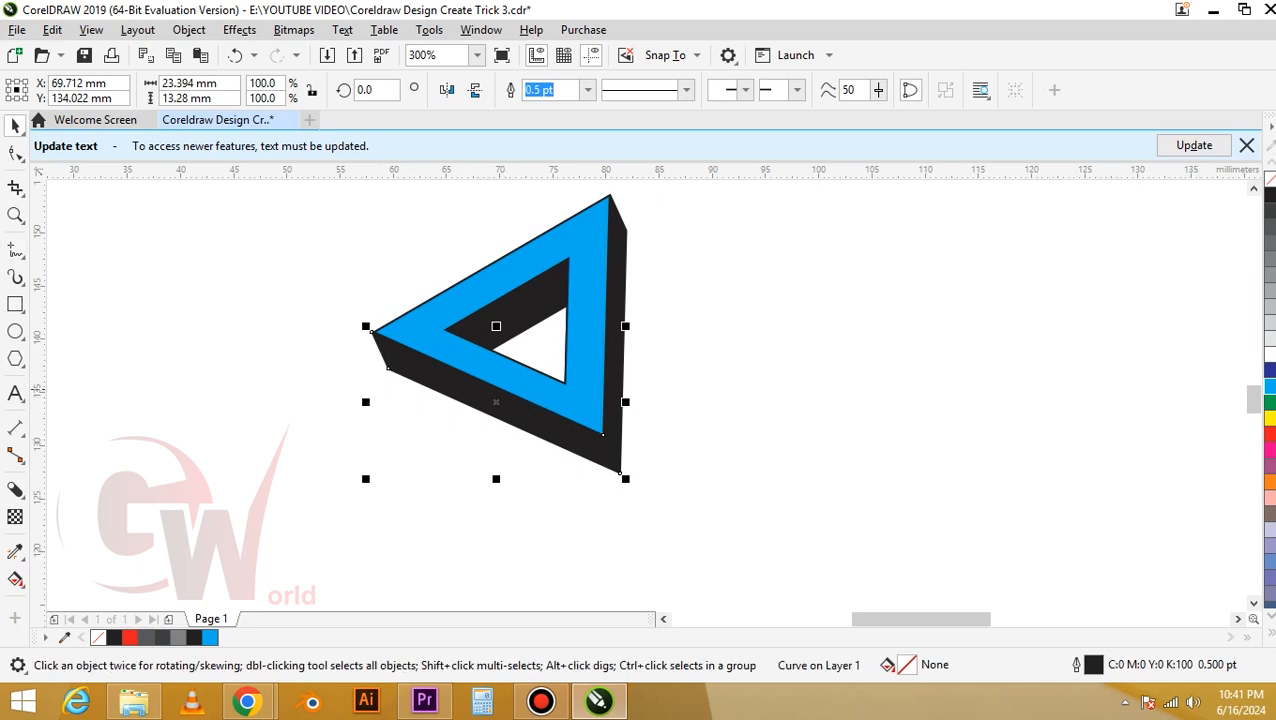
click(1269, 338)
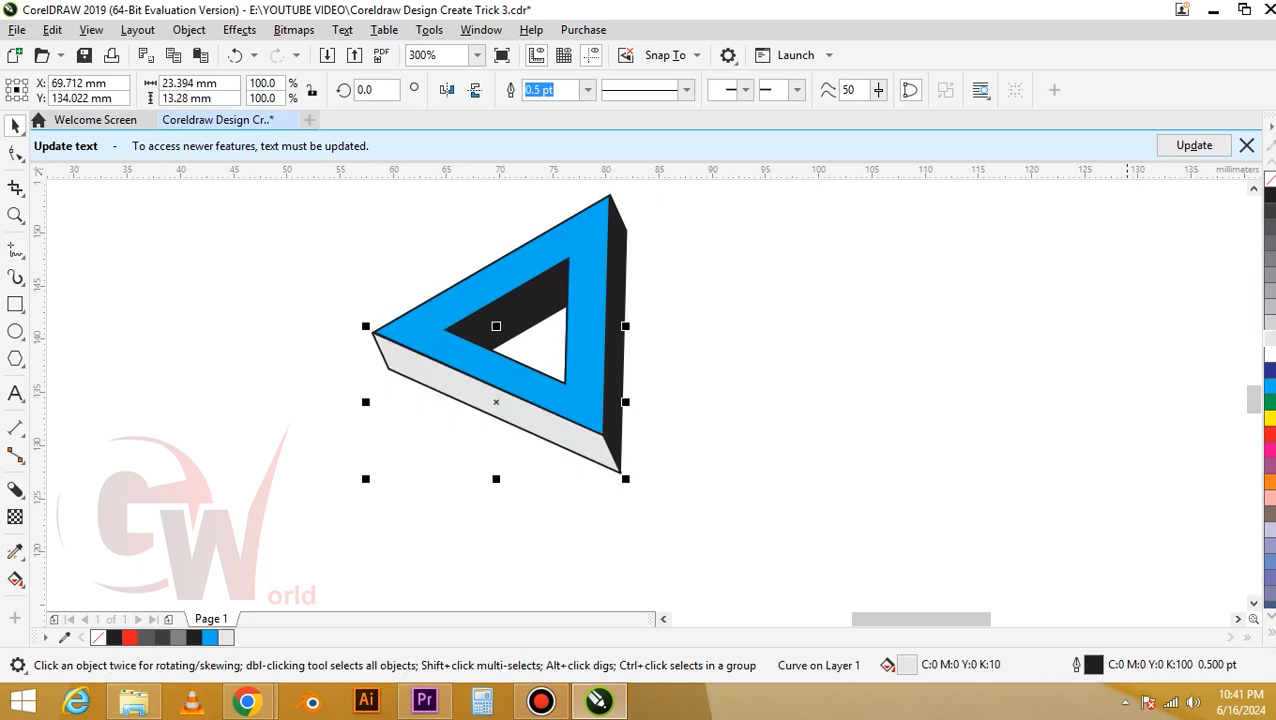
- Trace the right side face as a closed four-cornered freehand shape along the front triangle's edge, undoing the misplaced segment
key(space)
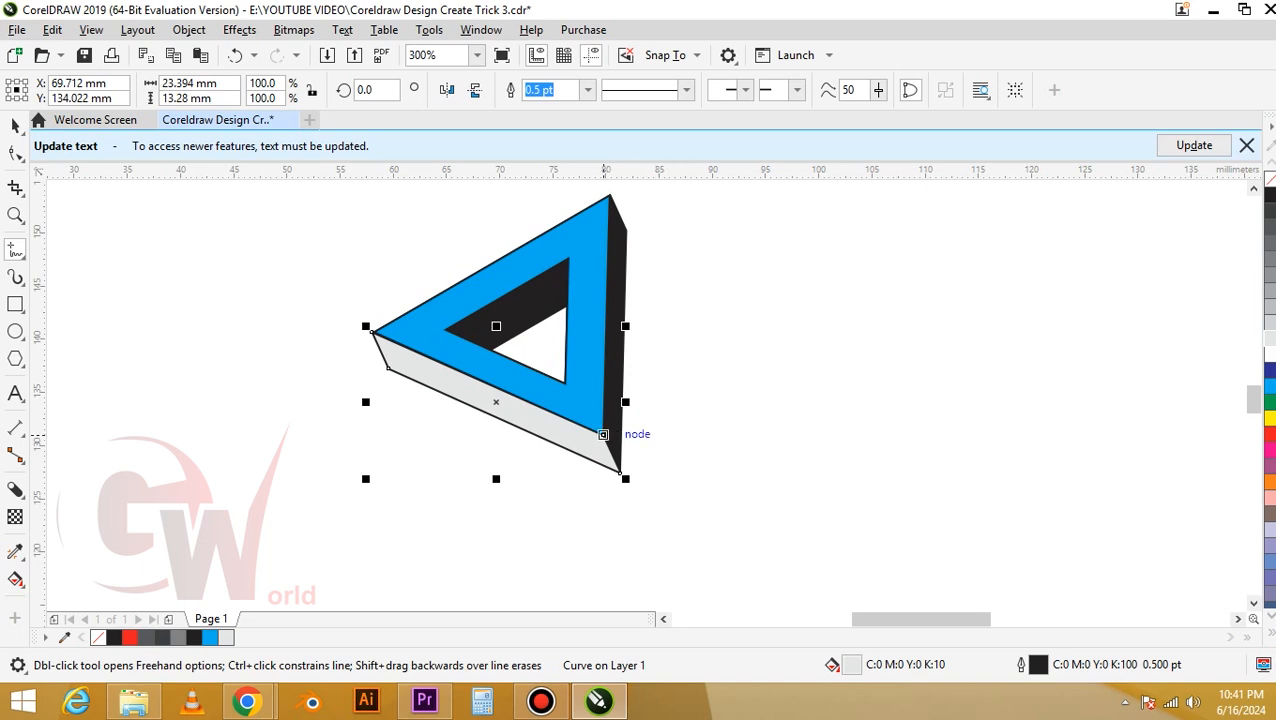
click(603, 434)
double_click(621, 473)
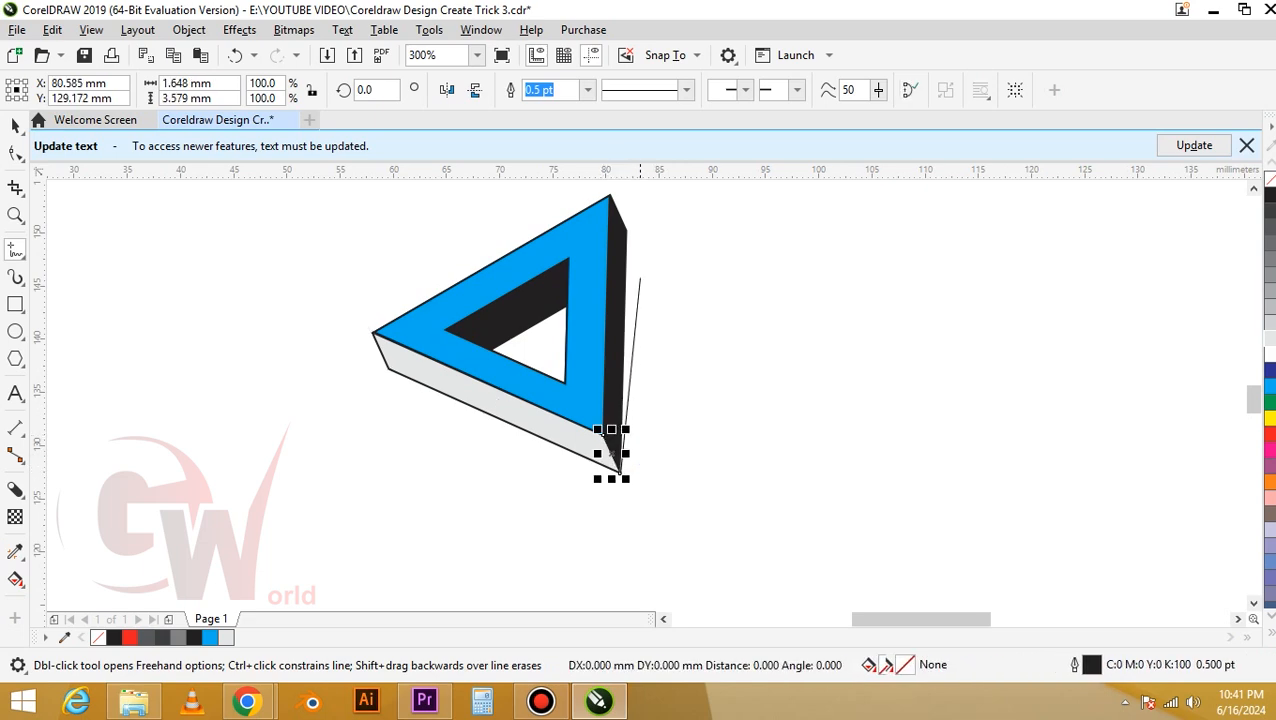
click(625, 228)
key(ctrl+z)
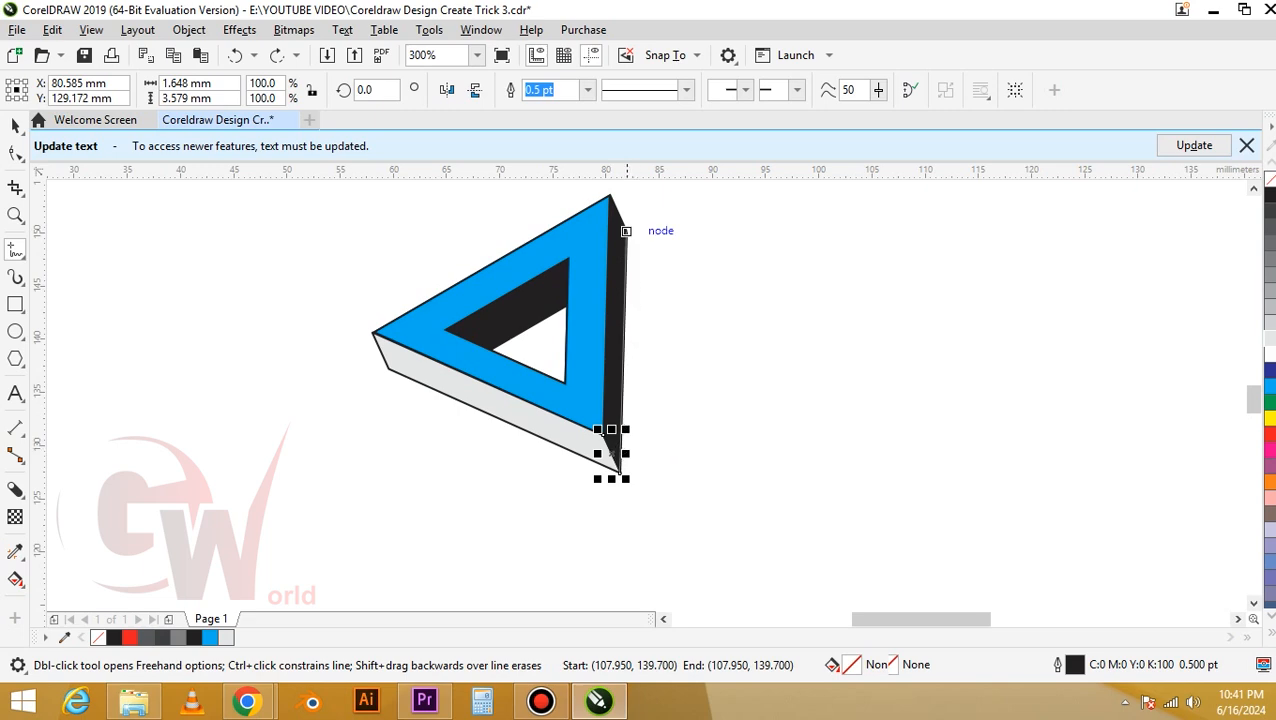
click(625, 228)
key(F10)
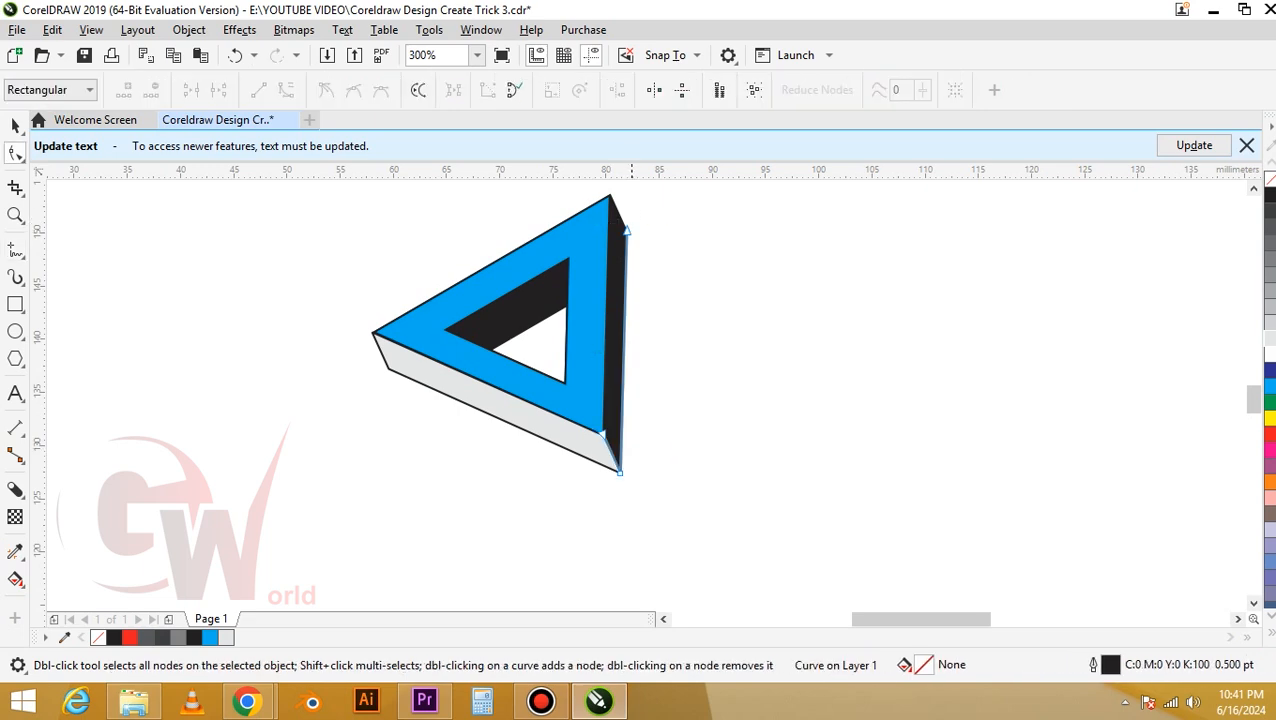
key(space)
key(F5)
click(626, 229)
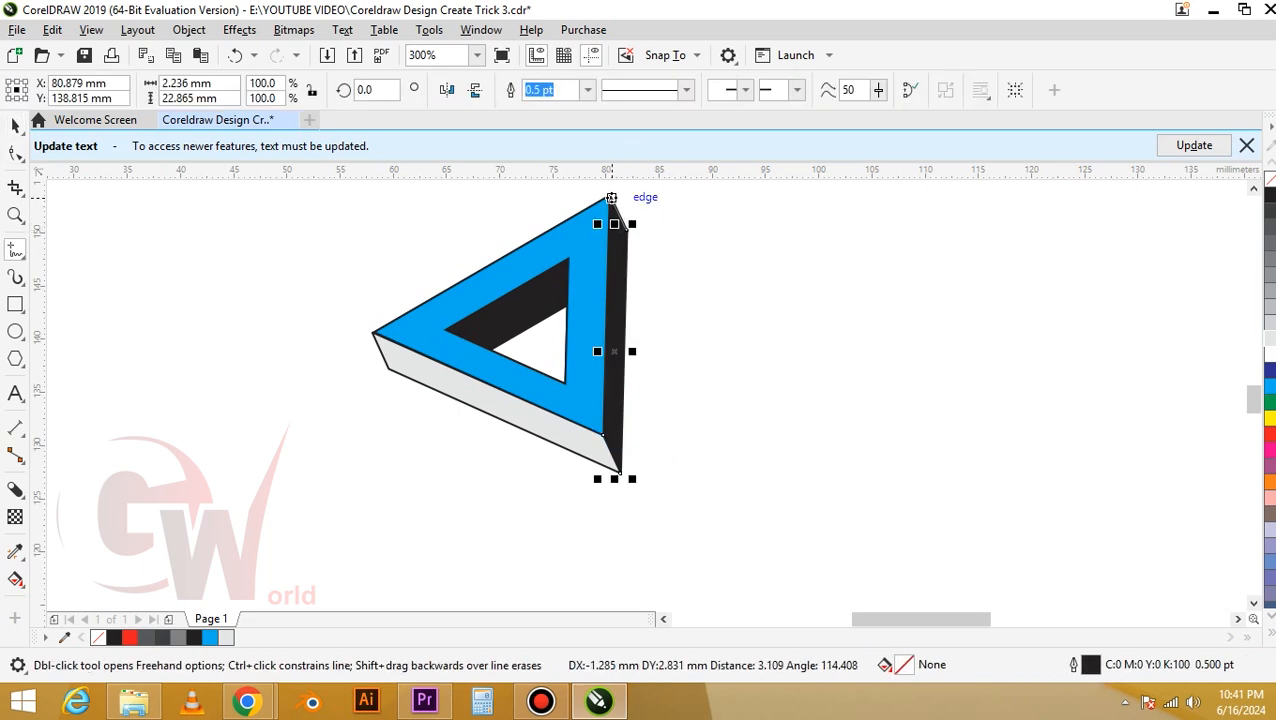
double_click(611, 197)
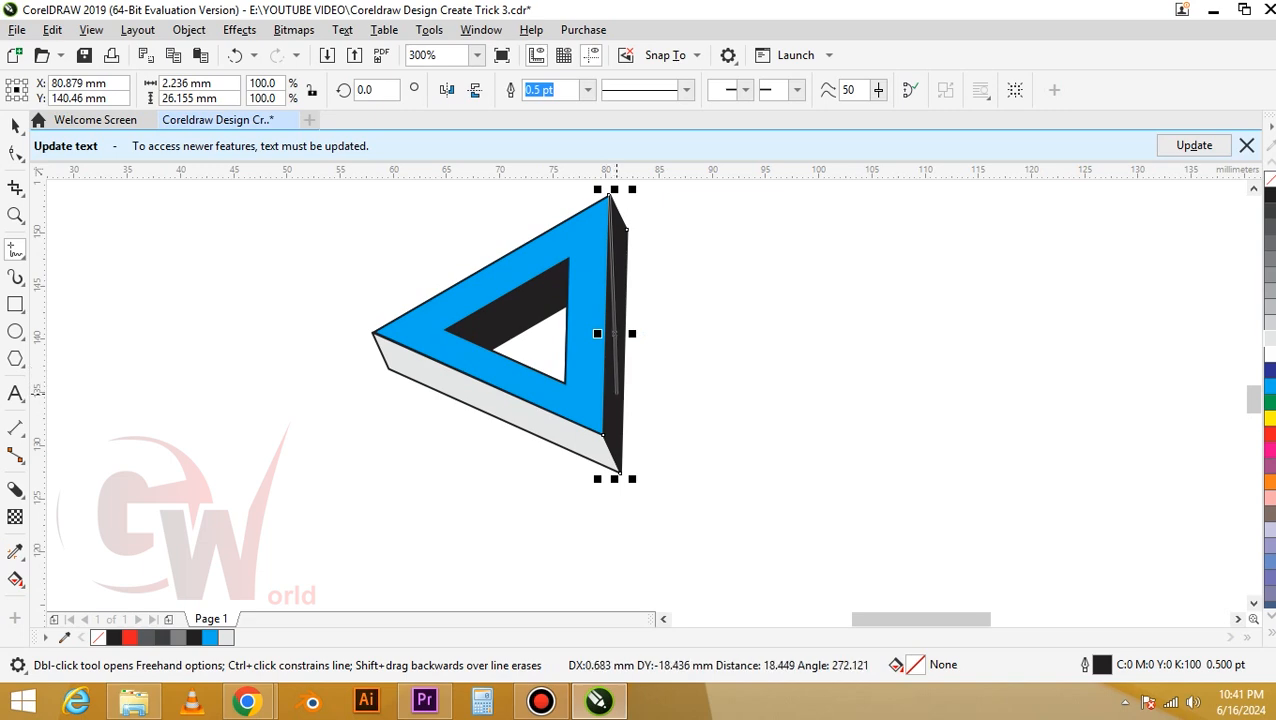
click(604, 433)
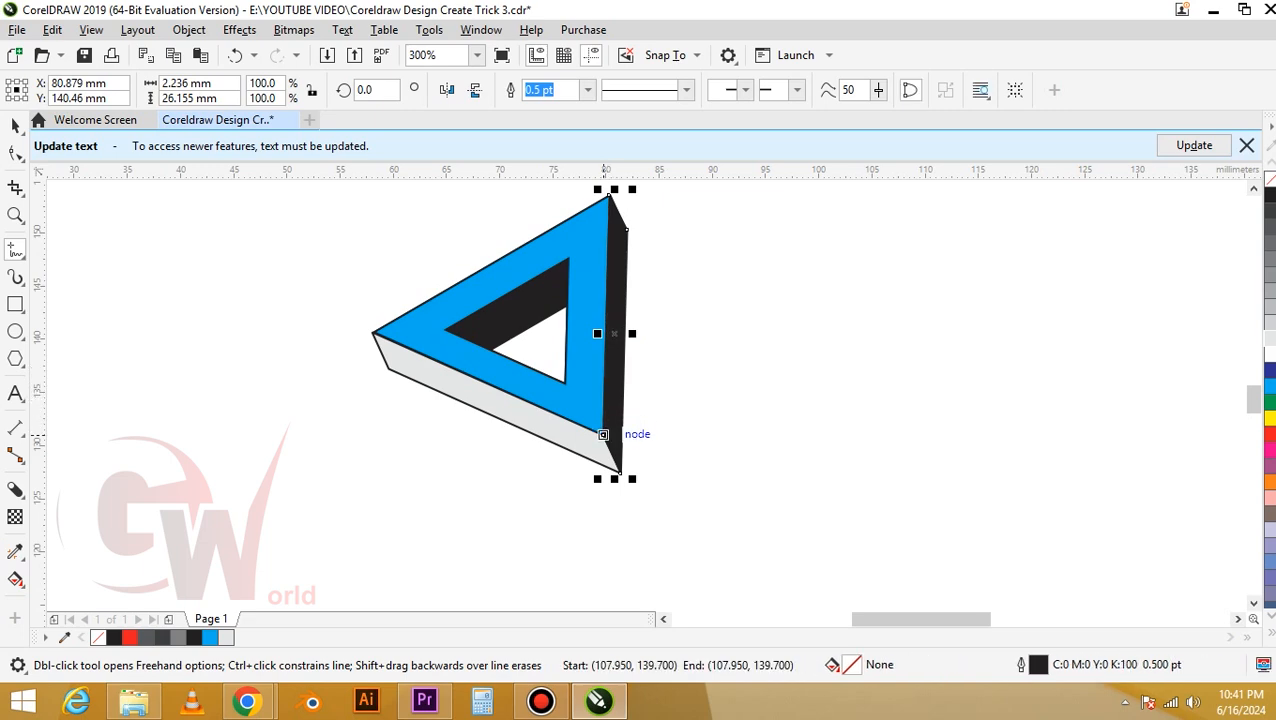
- Trace the dark inner face inside the triangle's opening as a closed four-cornered freehand shape
click(491, 349)
double_click(566, 305)
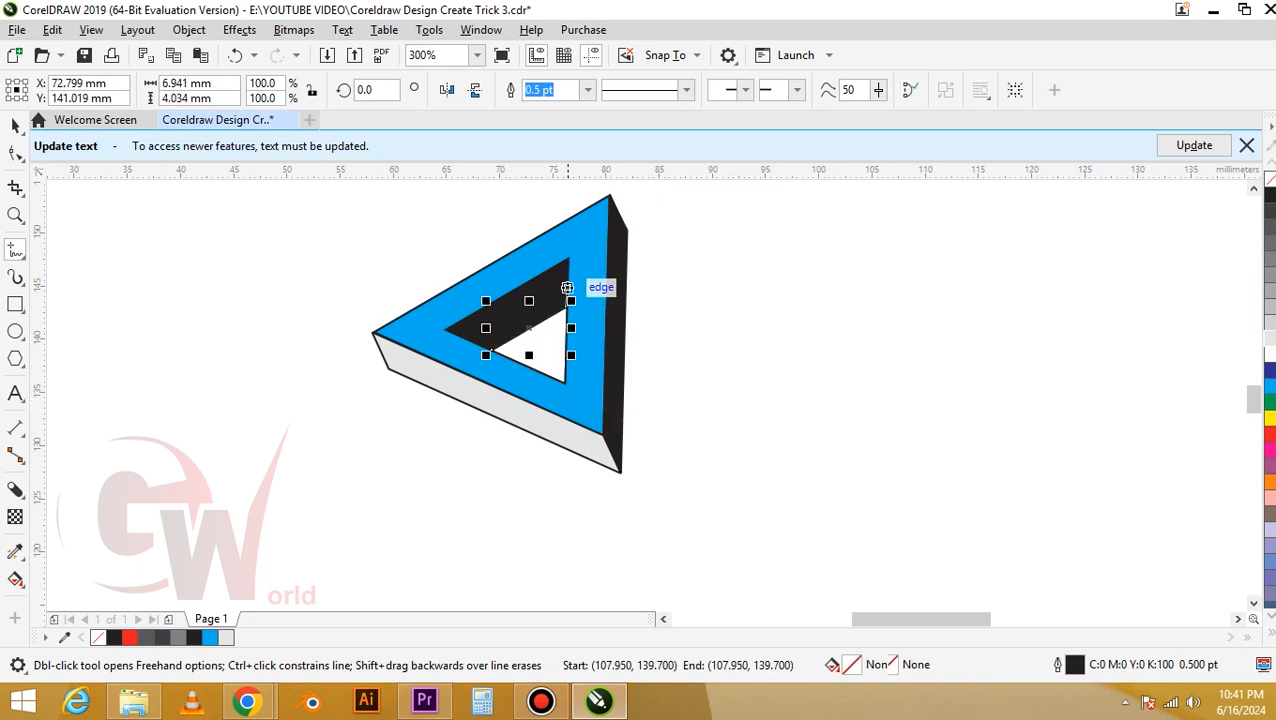
click(566, 258)
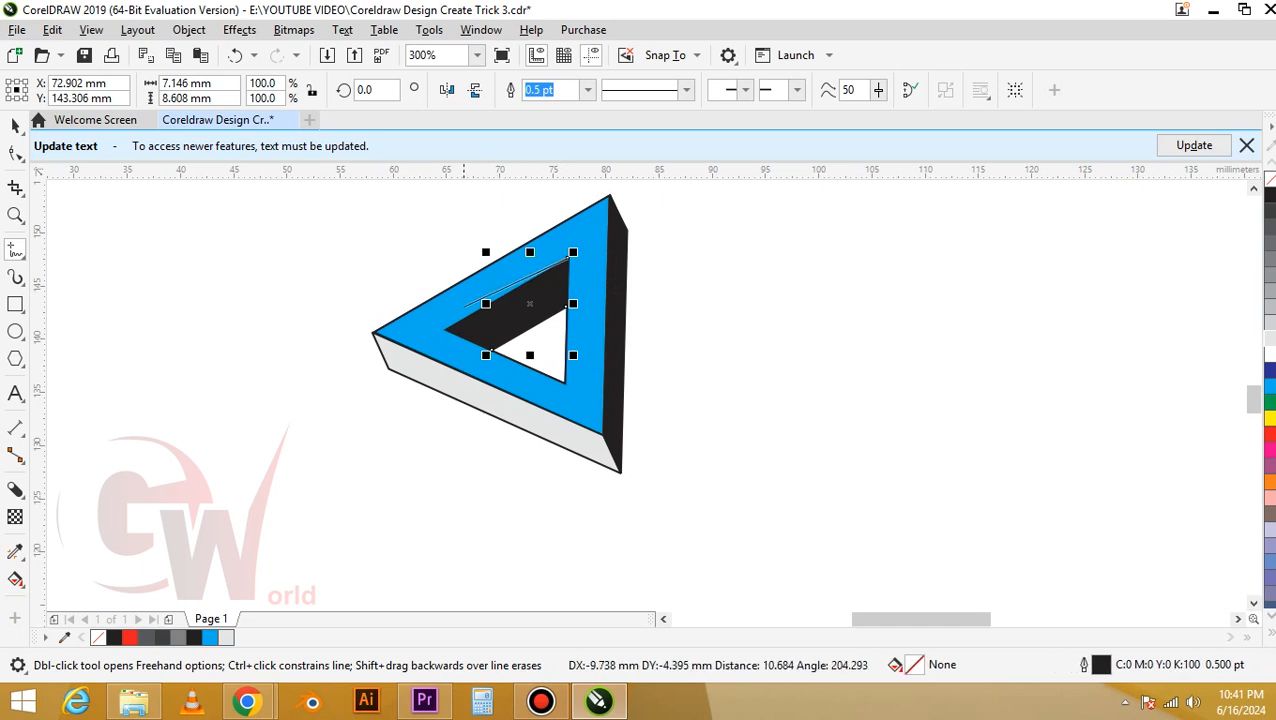
click(447, 327)
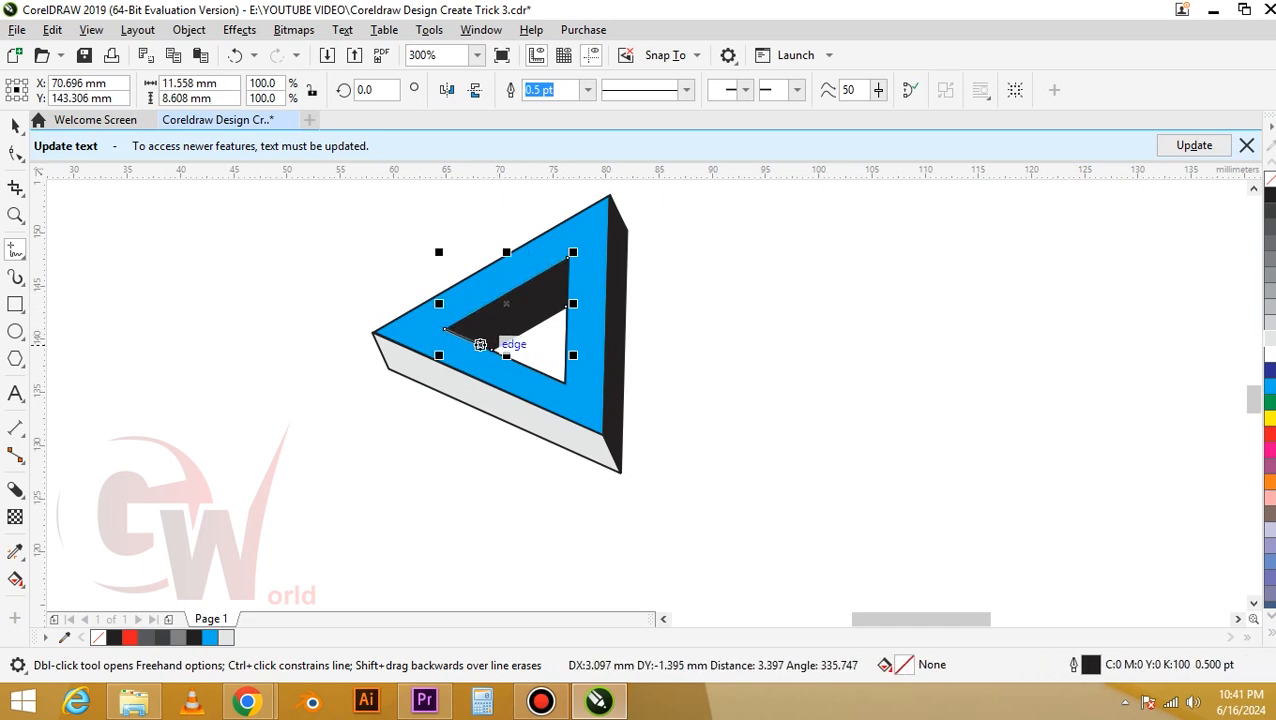
click(491, 349)
- Delete the black block shadow and fill the right, lower and inner side faces with 80% black
key(space)
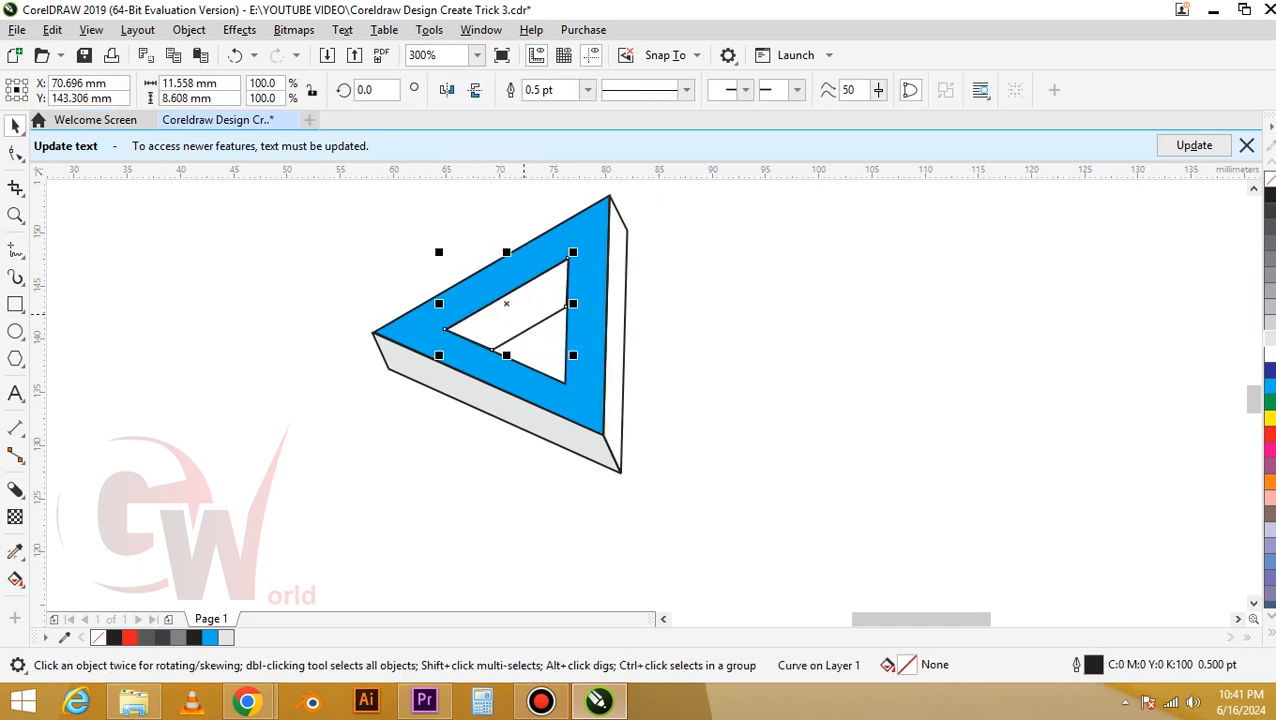
shift+click(618, 436)
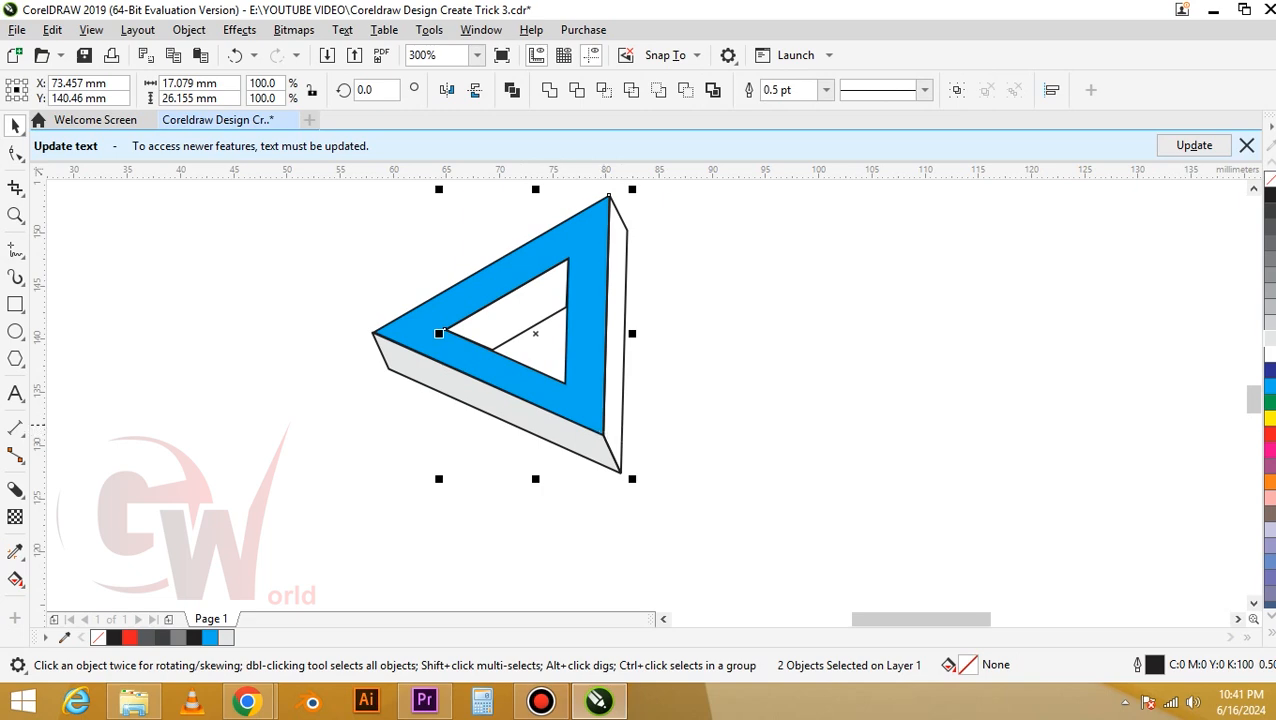
shift+click(548, 427)
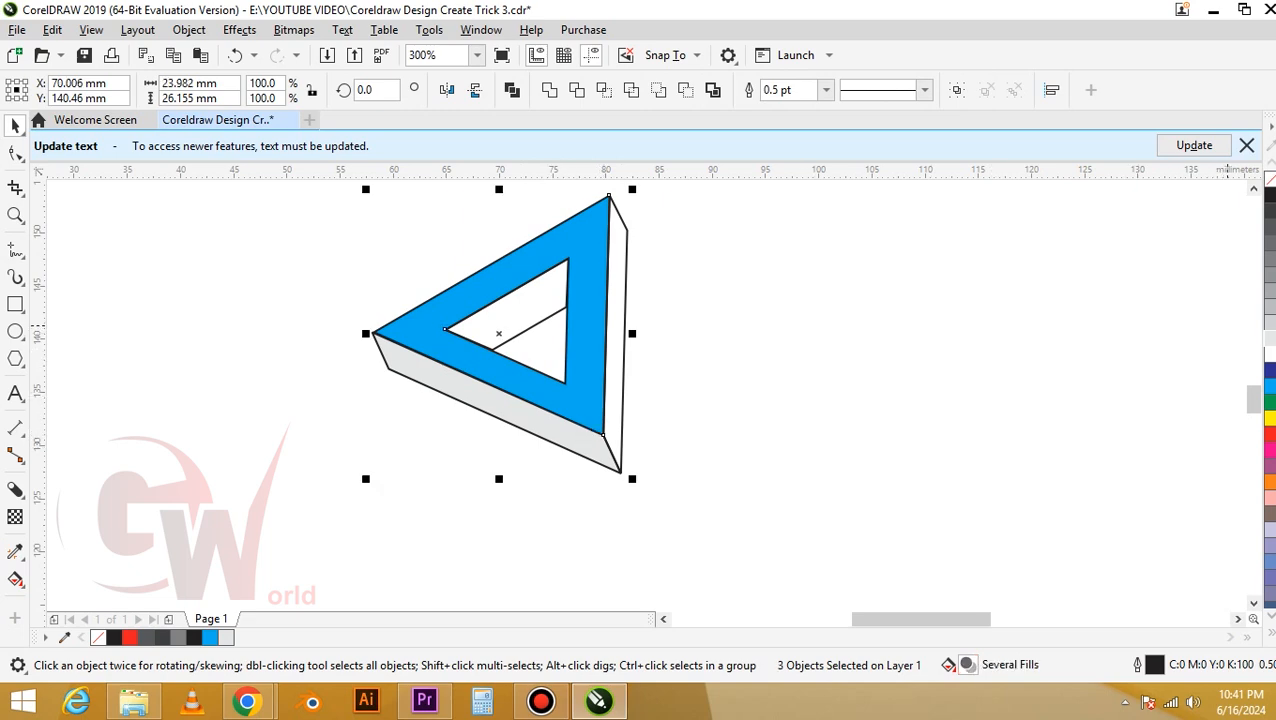
click(1269, 226)
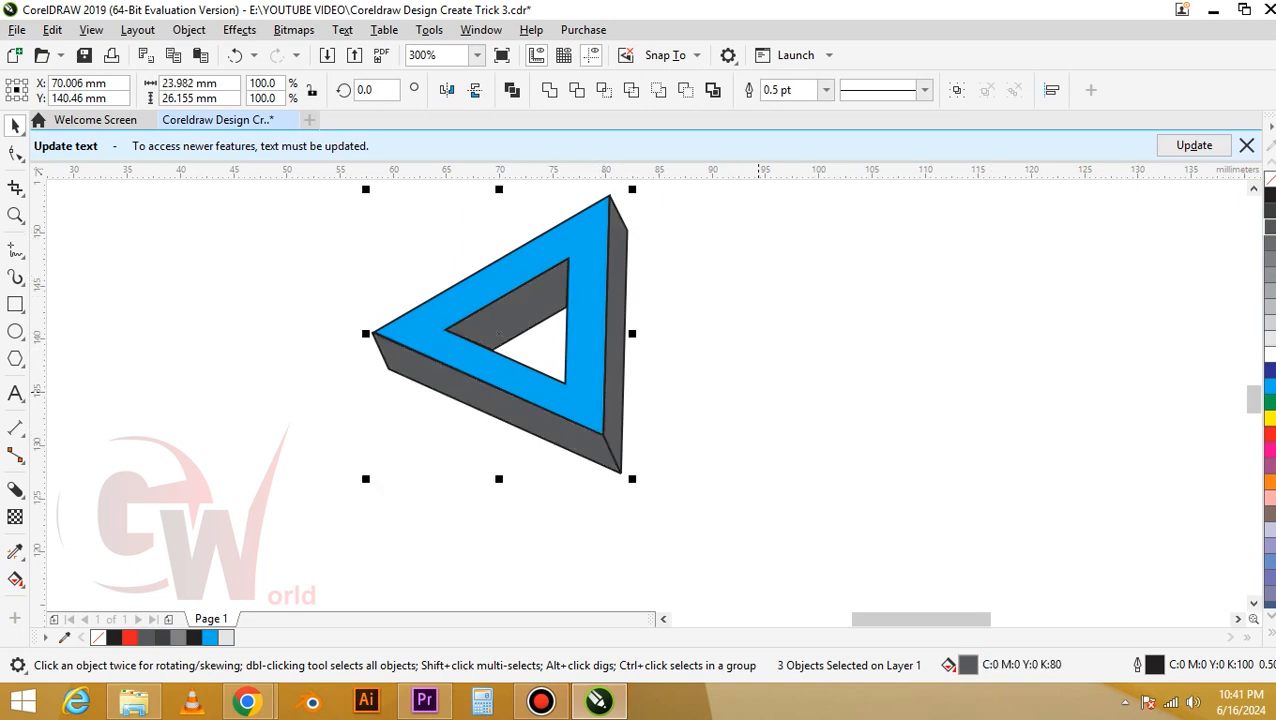
click(716, 290)
- Apply a horizontal linear fountain fill to the front triangle, from black at its left corner to 70% black at its right edge
click(550, 229)
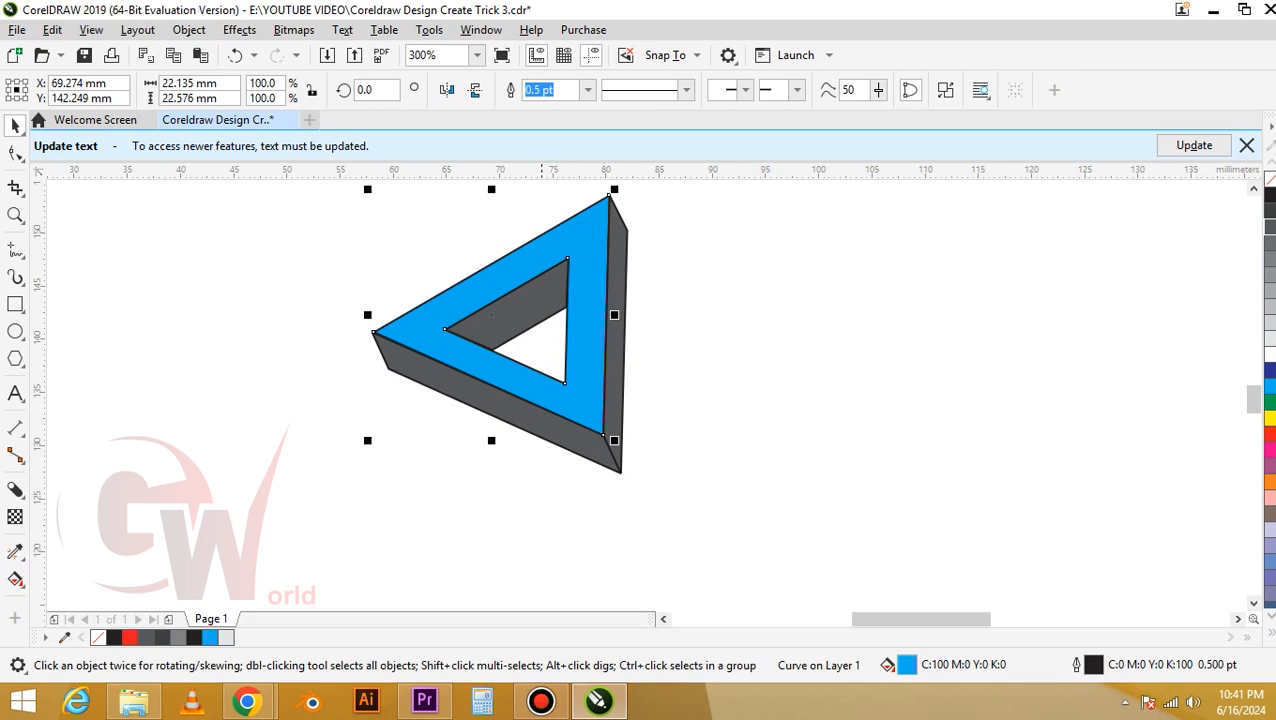
key(g)
drag(382, 318, 594, 318)
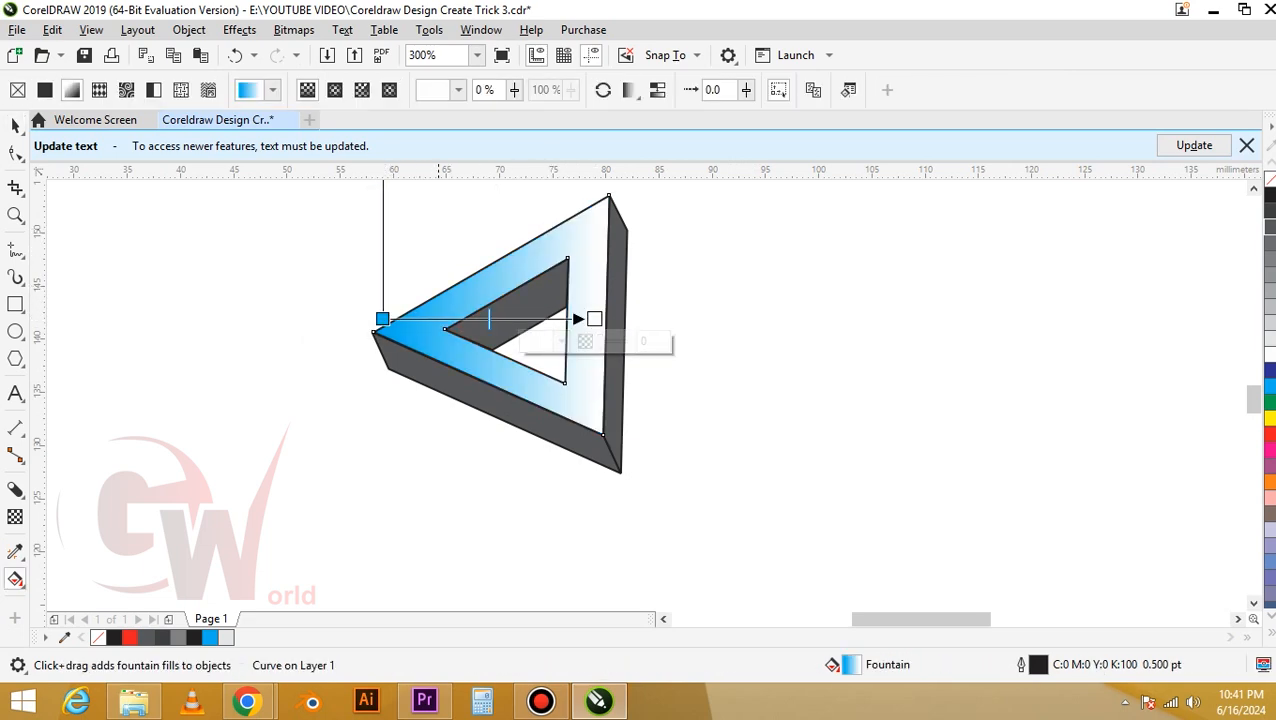
click(382, 319)
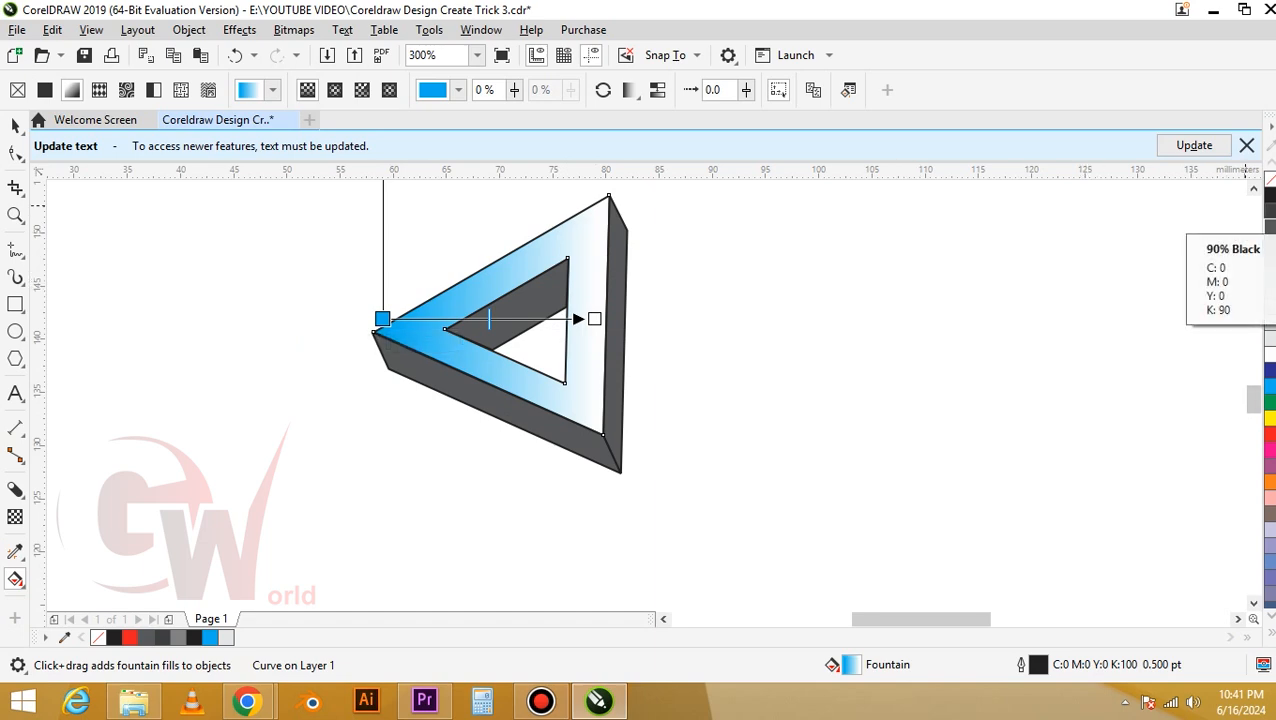
click(1269, 195)
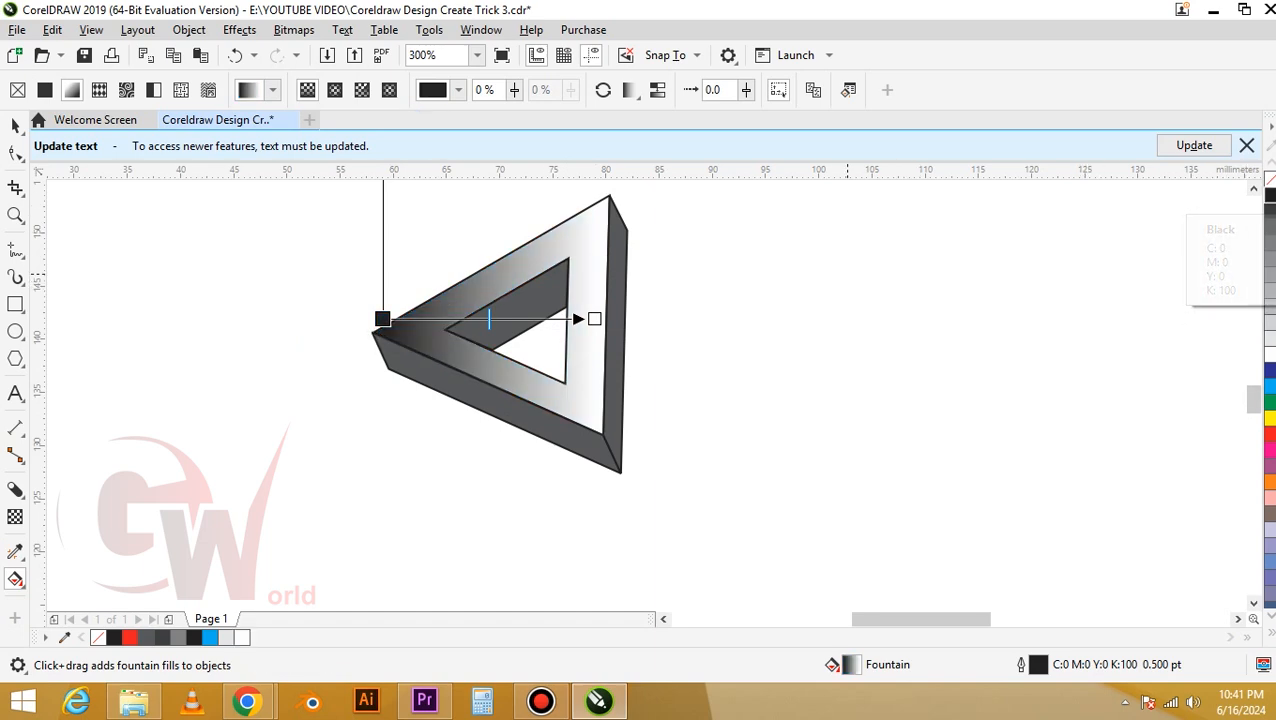
click(594, 319)
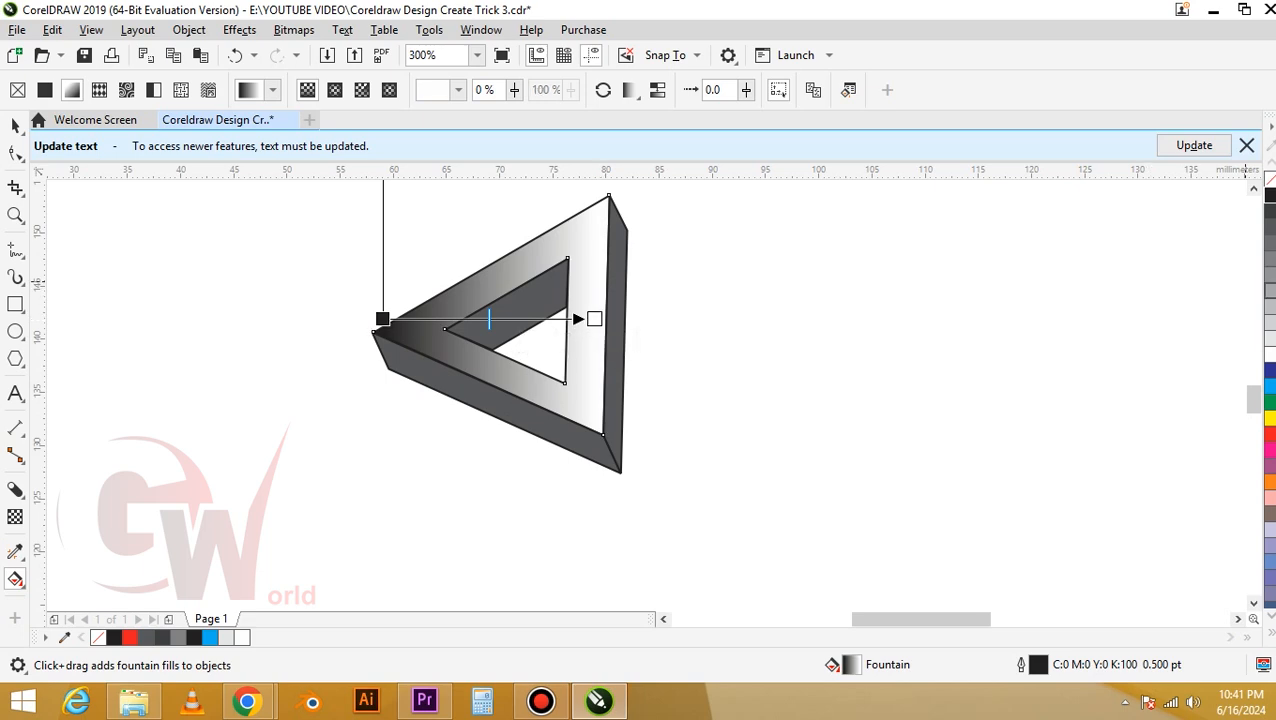
click(1269, 243)
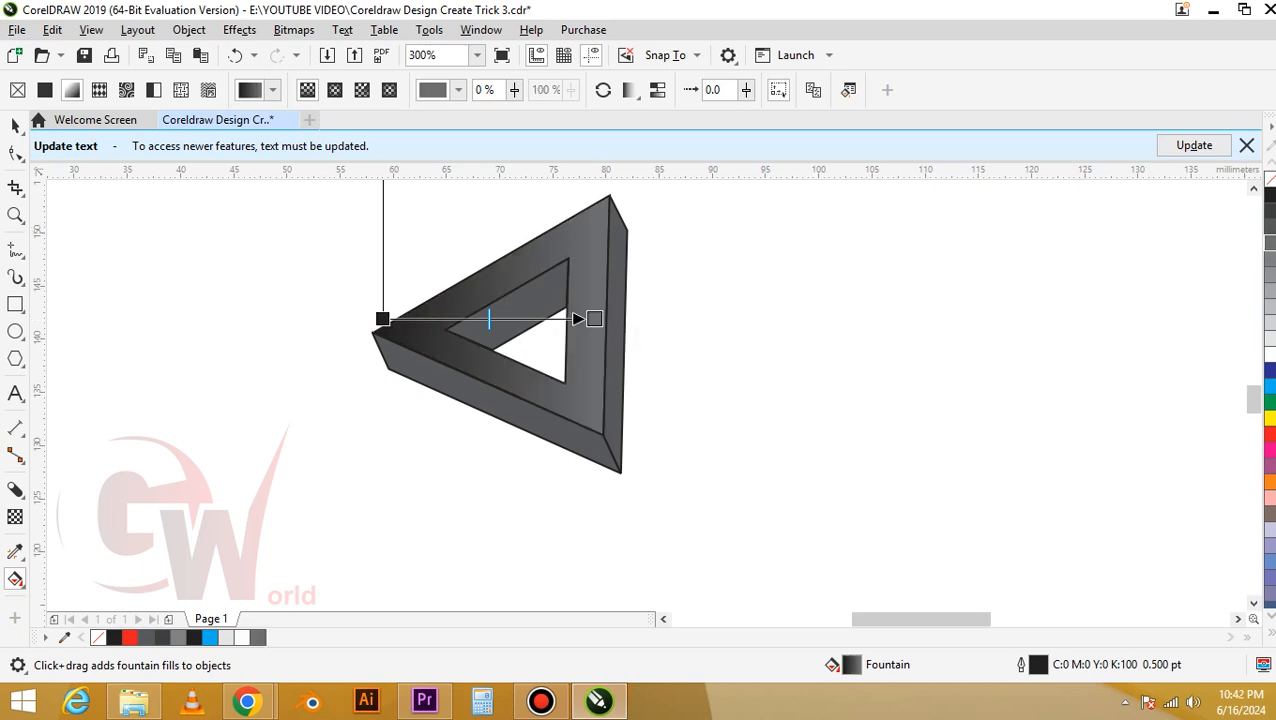
key(space)
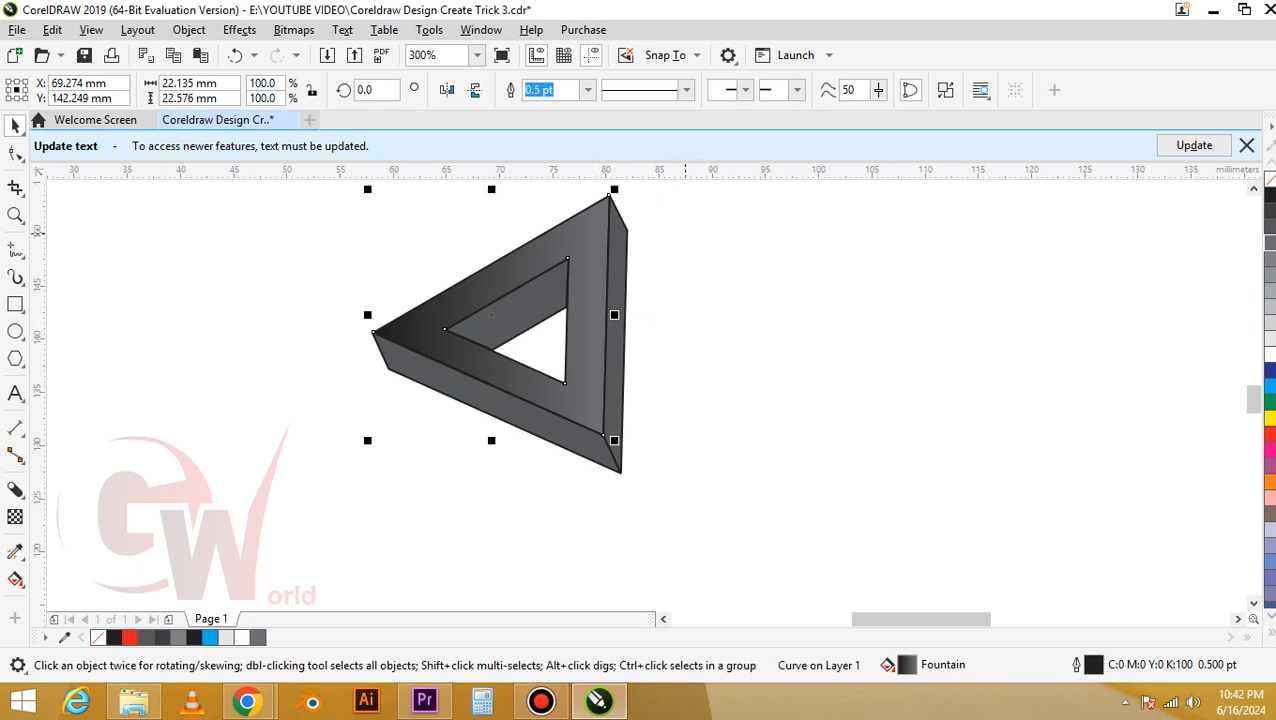
- Repeat the front triangle's fountain fill on all the side faces
click(689, 228)
drag(691, 222, 445, 432)
key(ctrl+r)
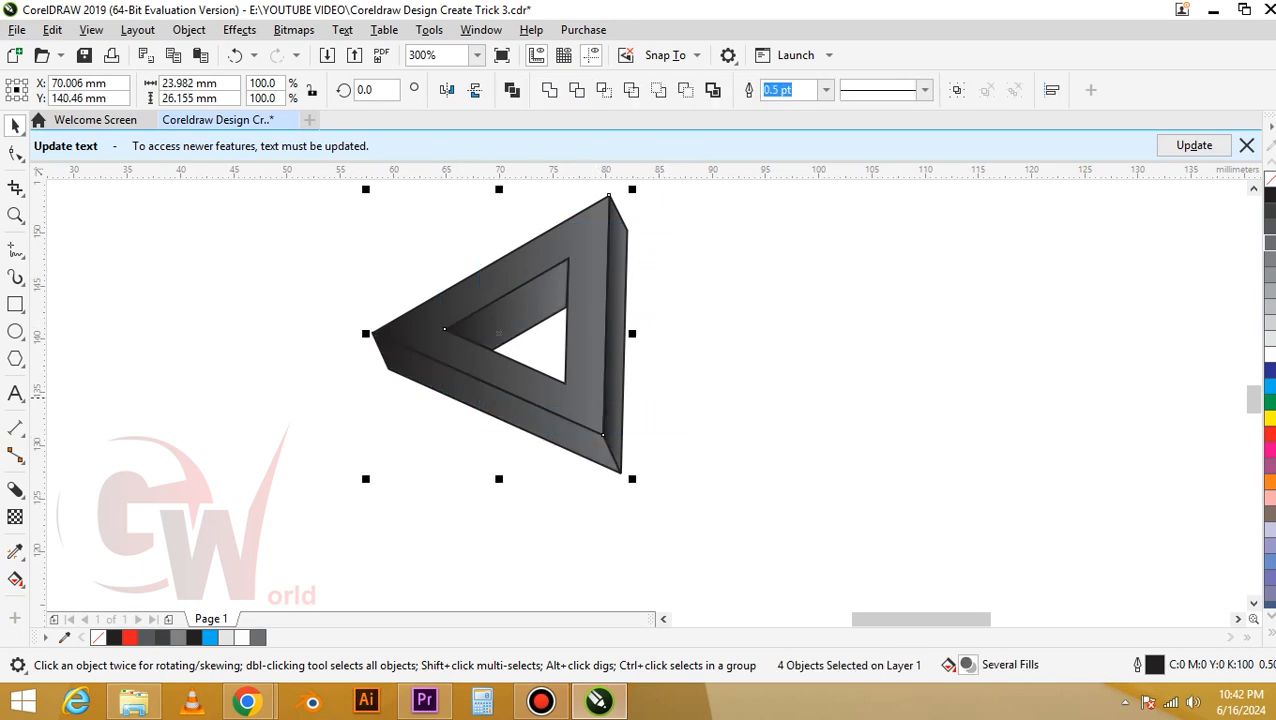
key(Escape)
- Redirect the inner face's fountain fill diagonally along the face, from its lower-left corner to its upper-right end
click(483, 330)
key(g)
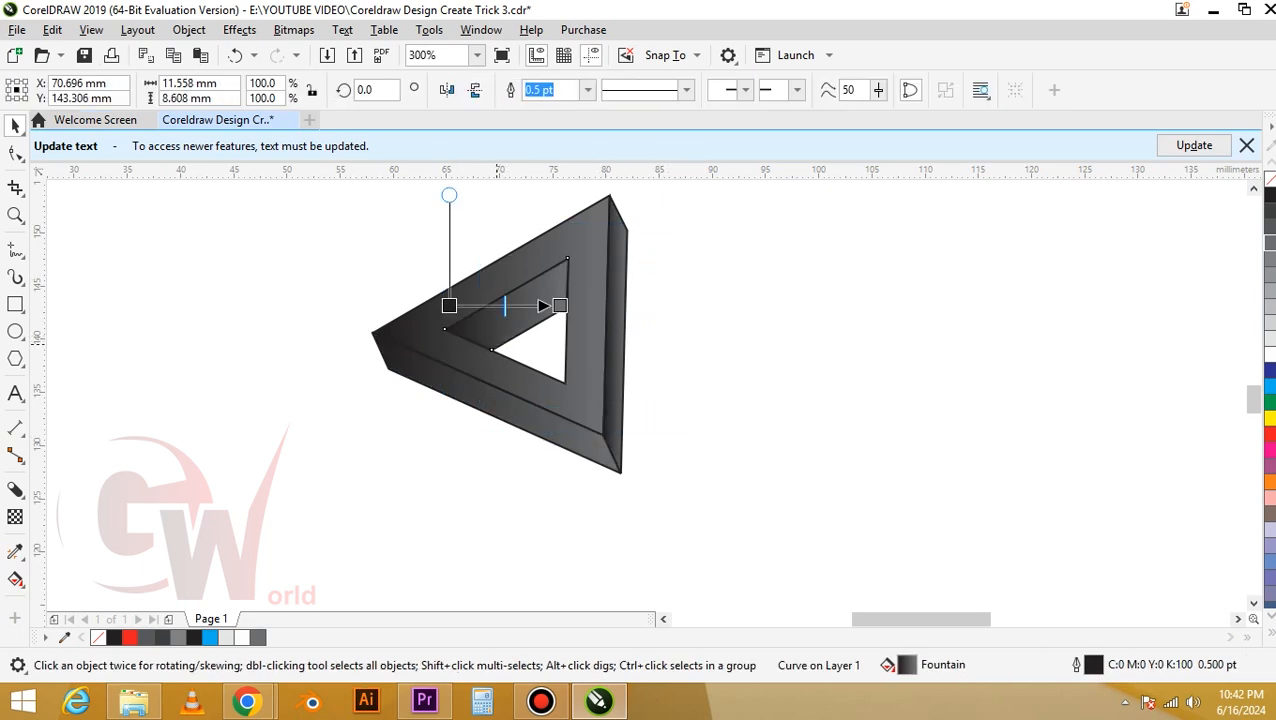
drag(468, 339, 566, 282)
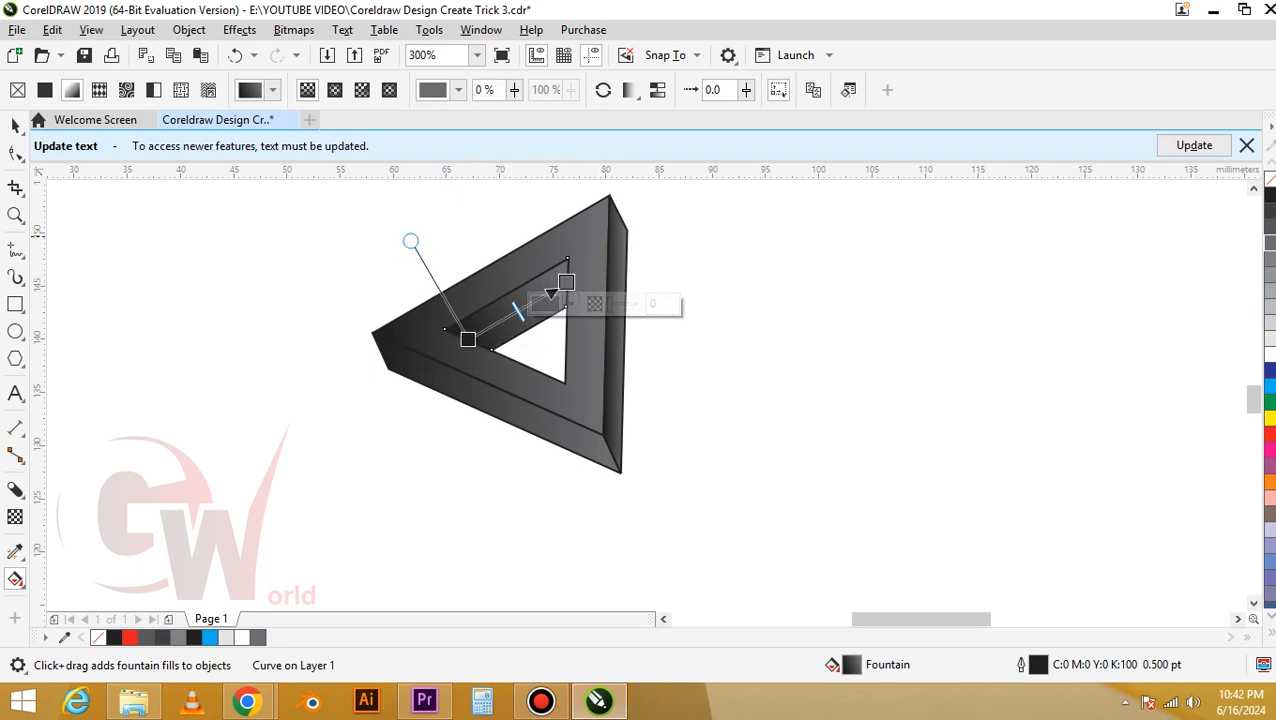
- Redirect the fountain fills lengthwise, from top to bottom on the right face and from left to right along the lower face
click(604, 338)
drag(619, 217, 611, 438)
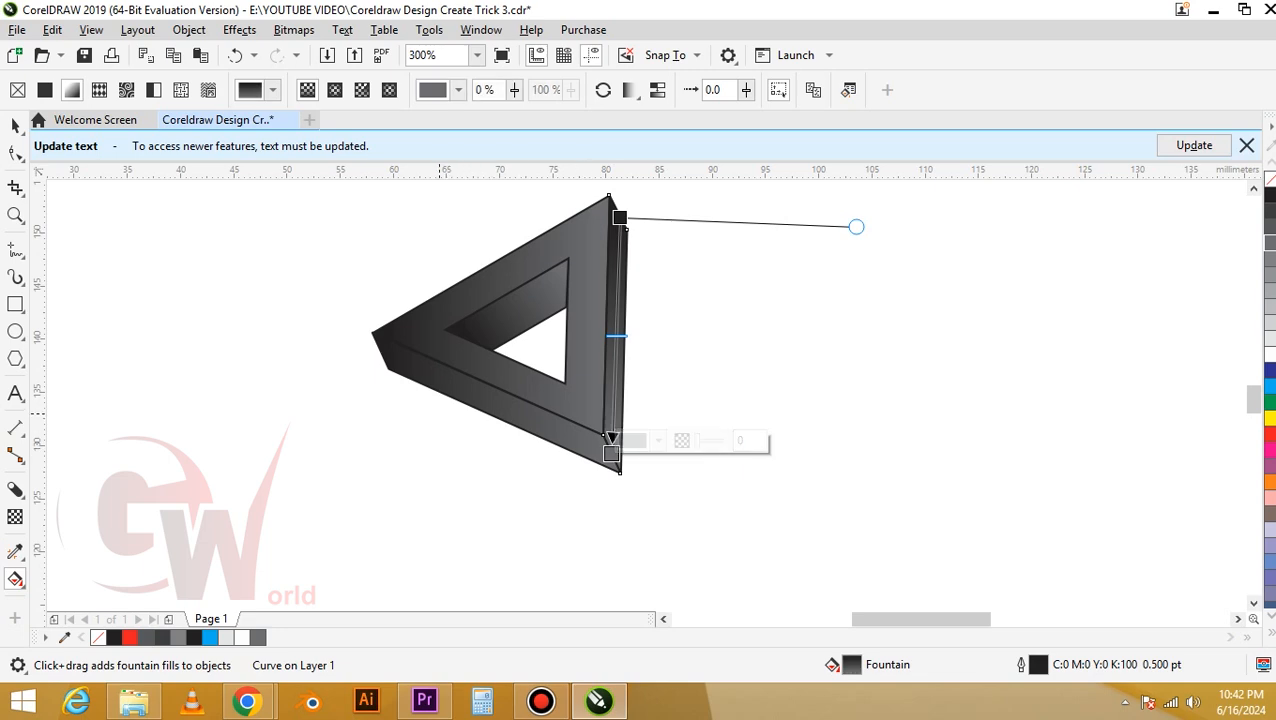
click(611, 440)
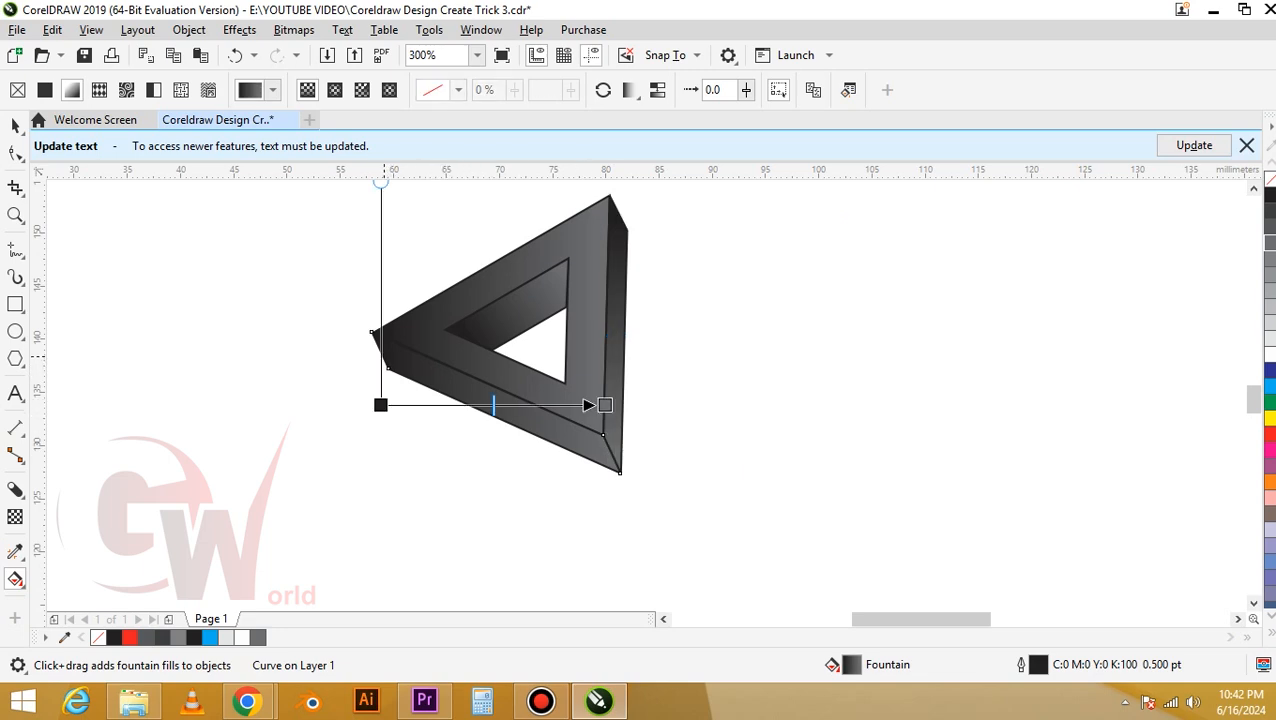
drag(383, 356, 595, 443)
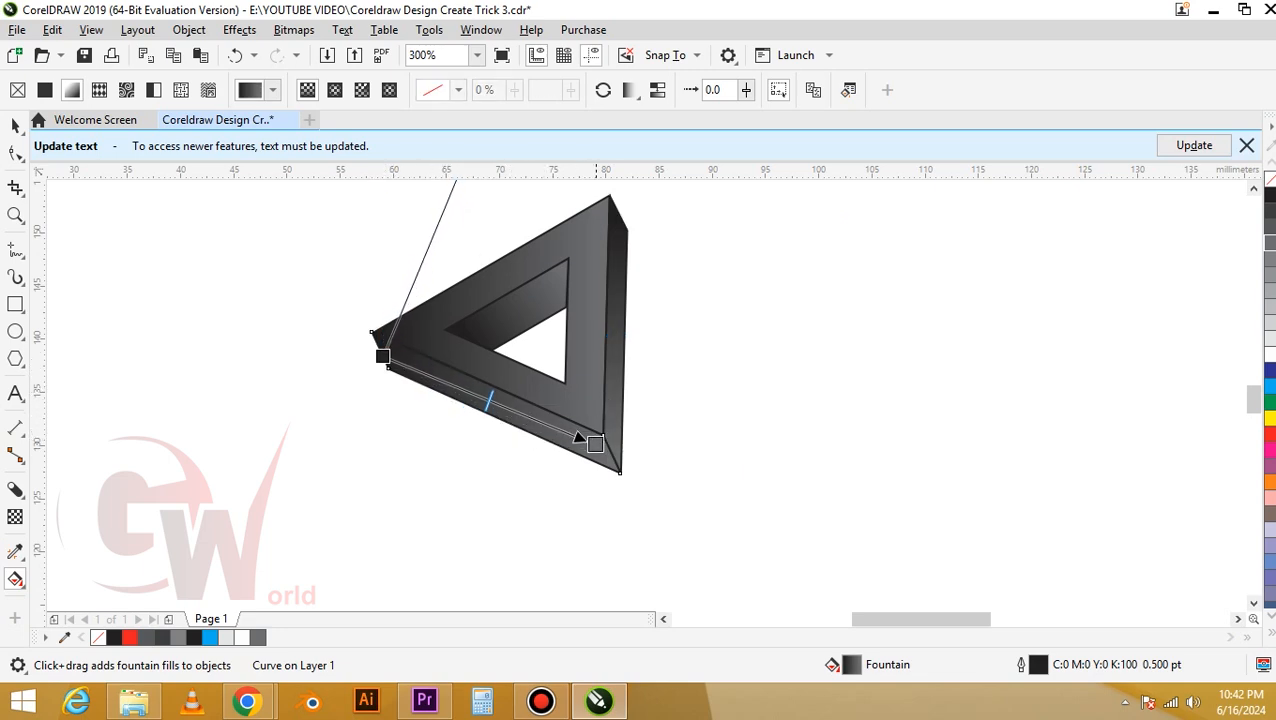
- Remove the outlines from the front triangle and all three side faces
key(space)
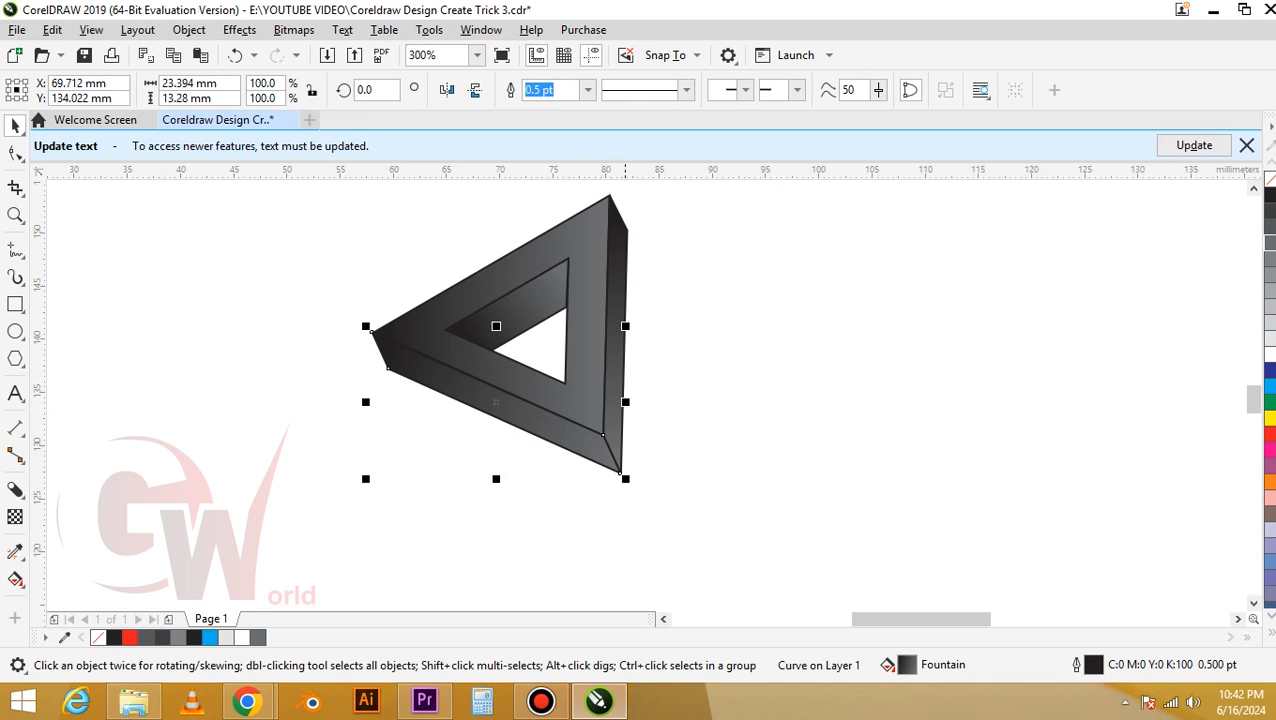
drag(655, 250, 404, 430)
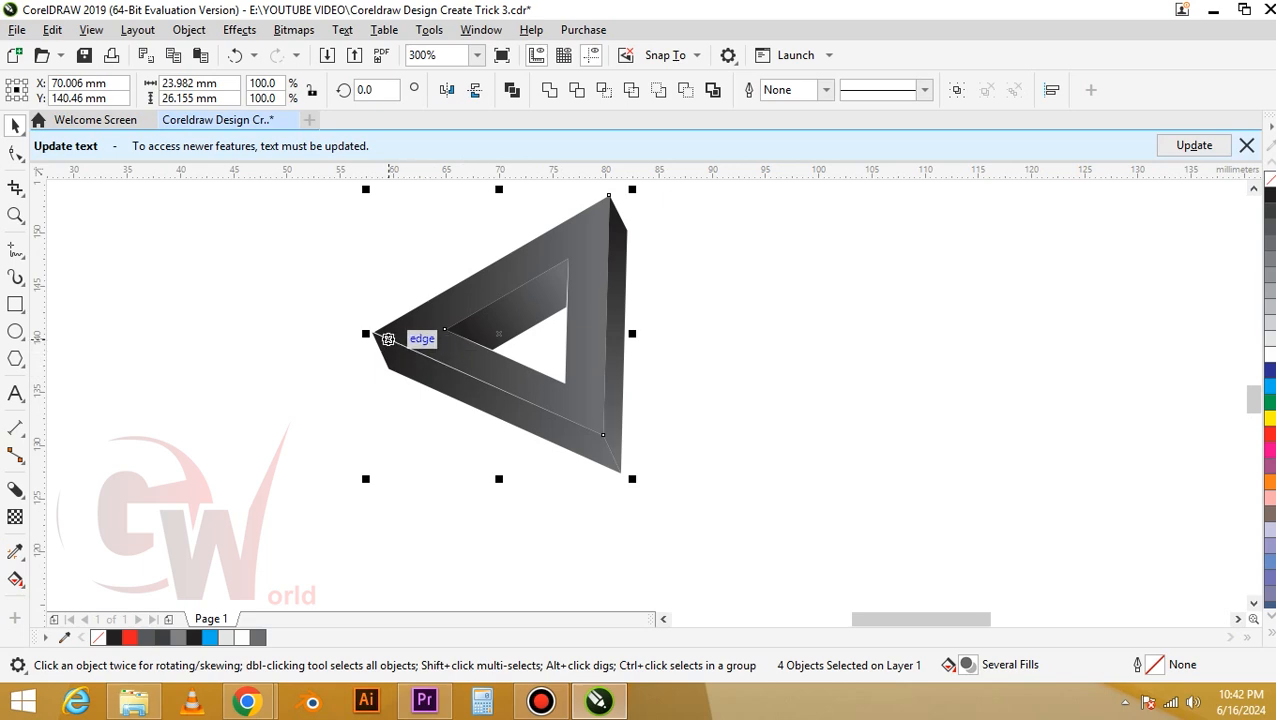
- Move the lower face's upper-left corner node onto the front triangle's left corner to close the gap
scroll(380, 337, up, 3)
click(293, 421)
double_click(322, 322)
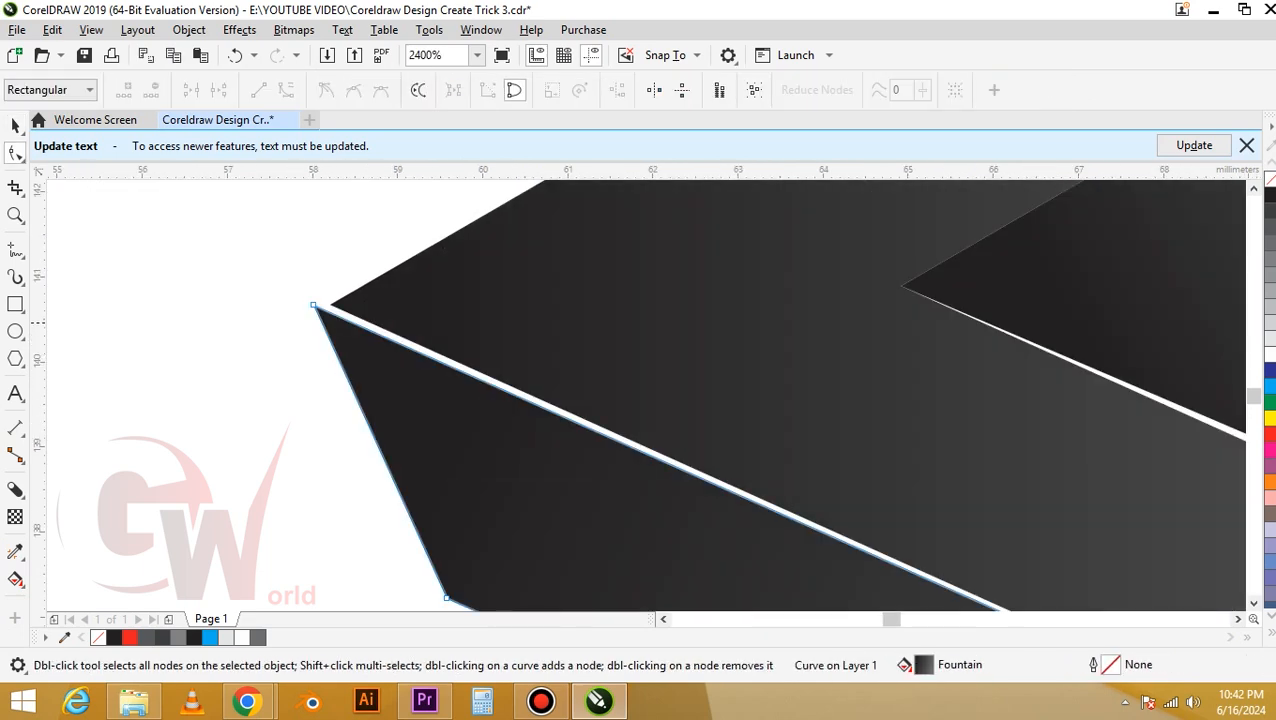
drag(313, 305, 329, 305)
scroll(330, 305, down, 3)
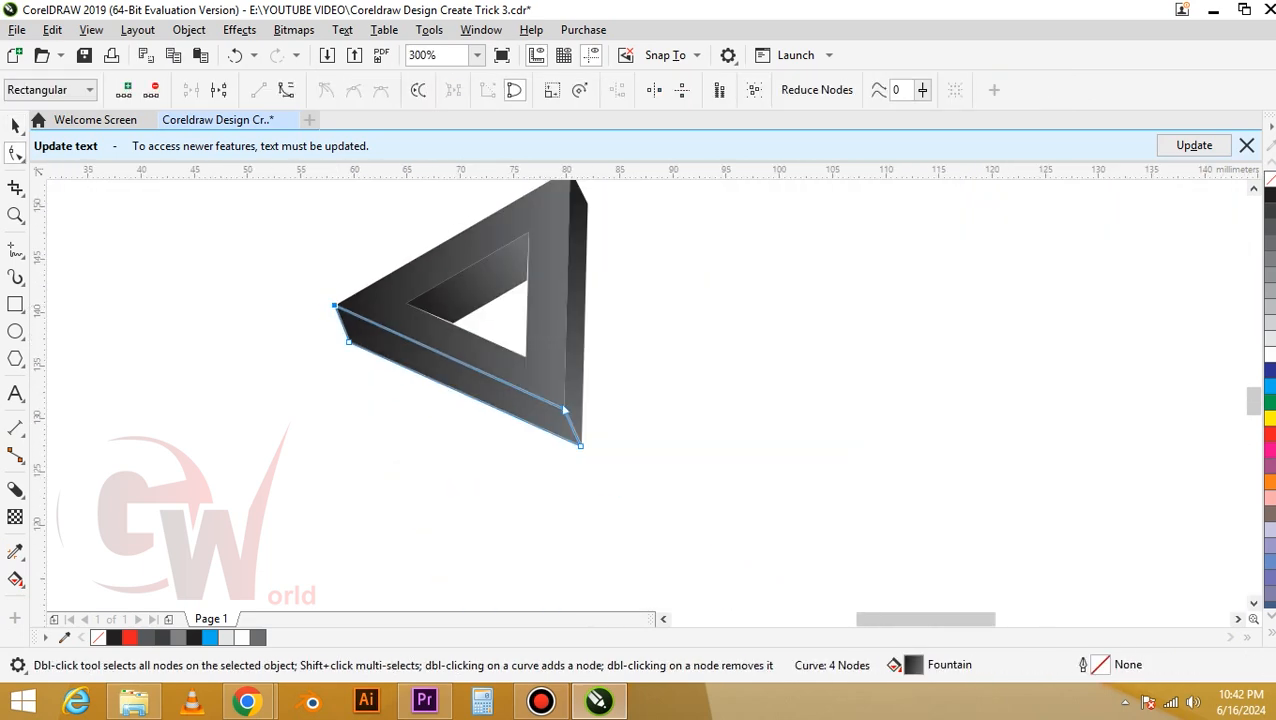
- Align the right face's inner lower and upper corner nodes with the front triangle's corners to close the gaps
scroll(548, 370, up, 2)
scroll(548, 370, down, 1)
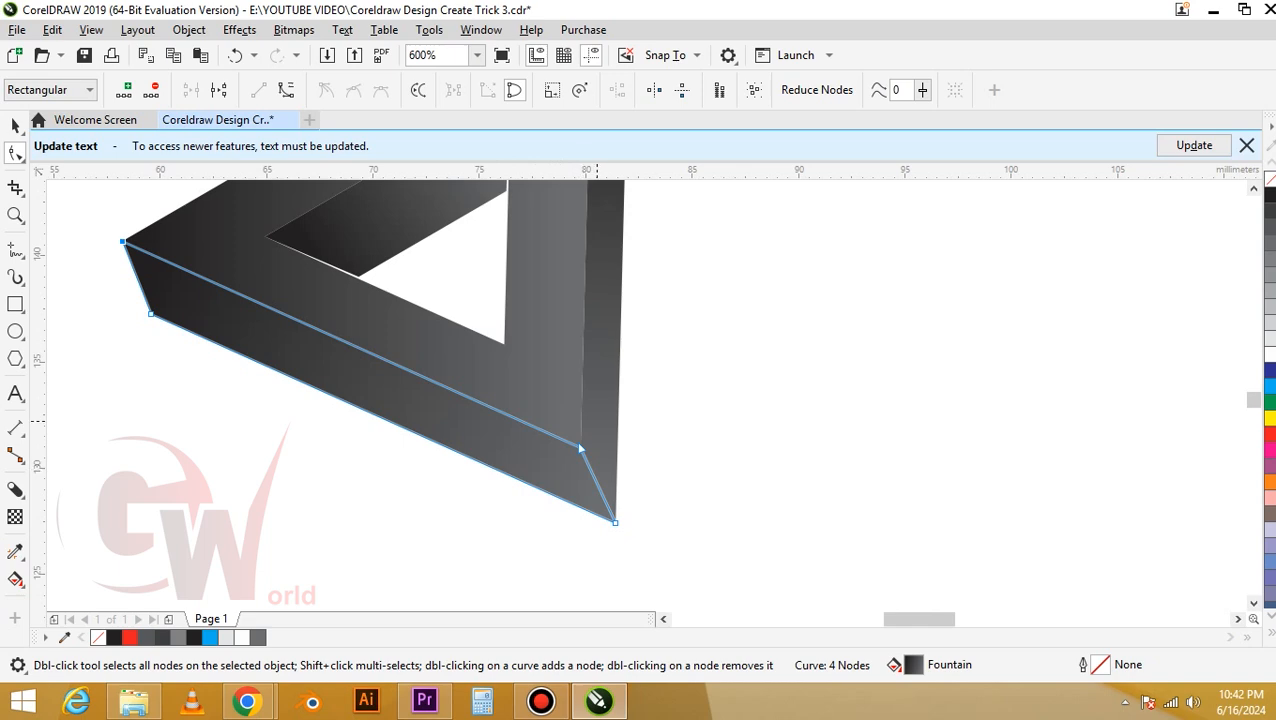
scroll(597, 421, up, 1)
click(597, 421)
click(563, 474)
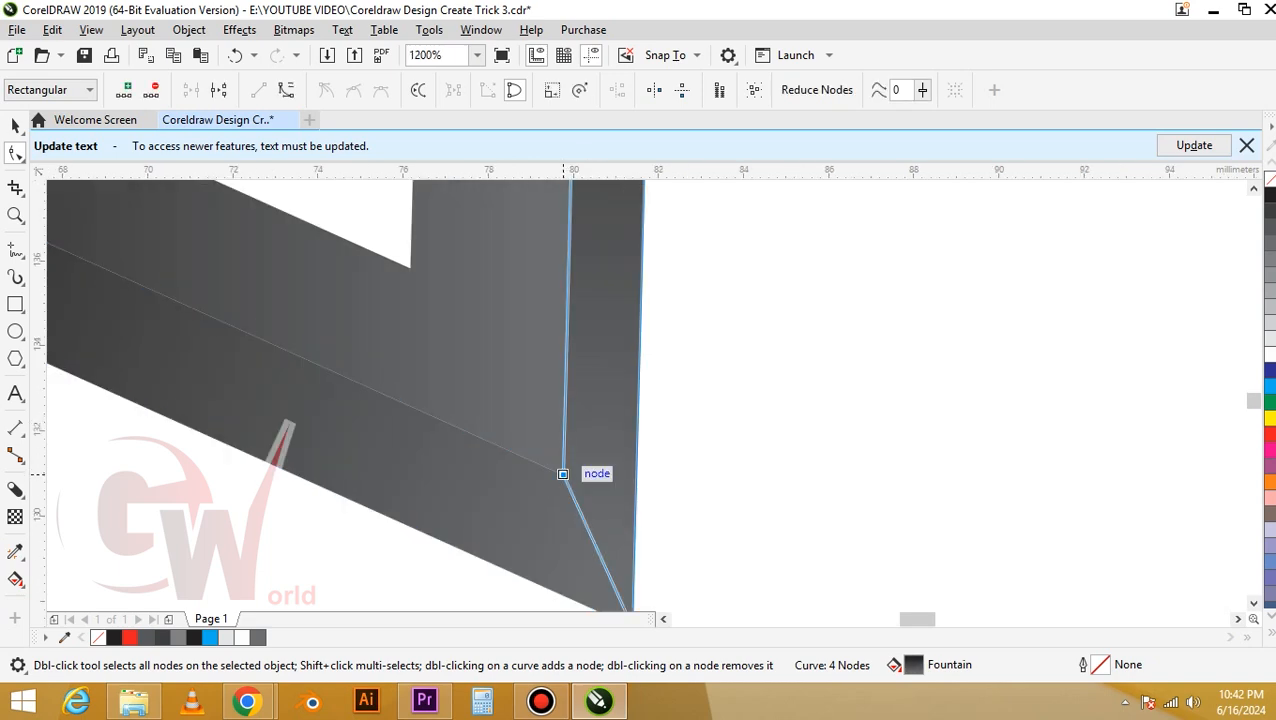
scroll(568, 495, down, 3)
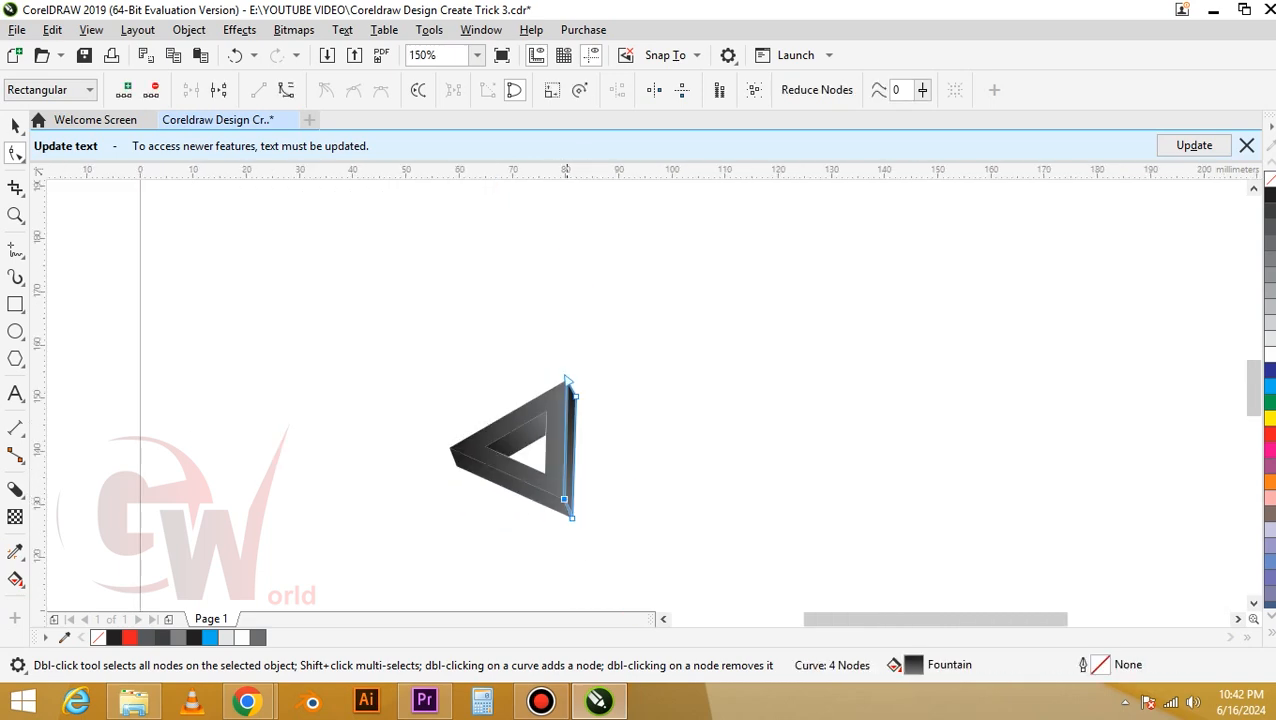
scroll(566, 381, up, 4)
mouse_move(563, 366)
mouse_down()
mouse_move(578, 362)
mouse_move(562, 363)
mouse_up()
scroll(612, 340, down, 3)
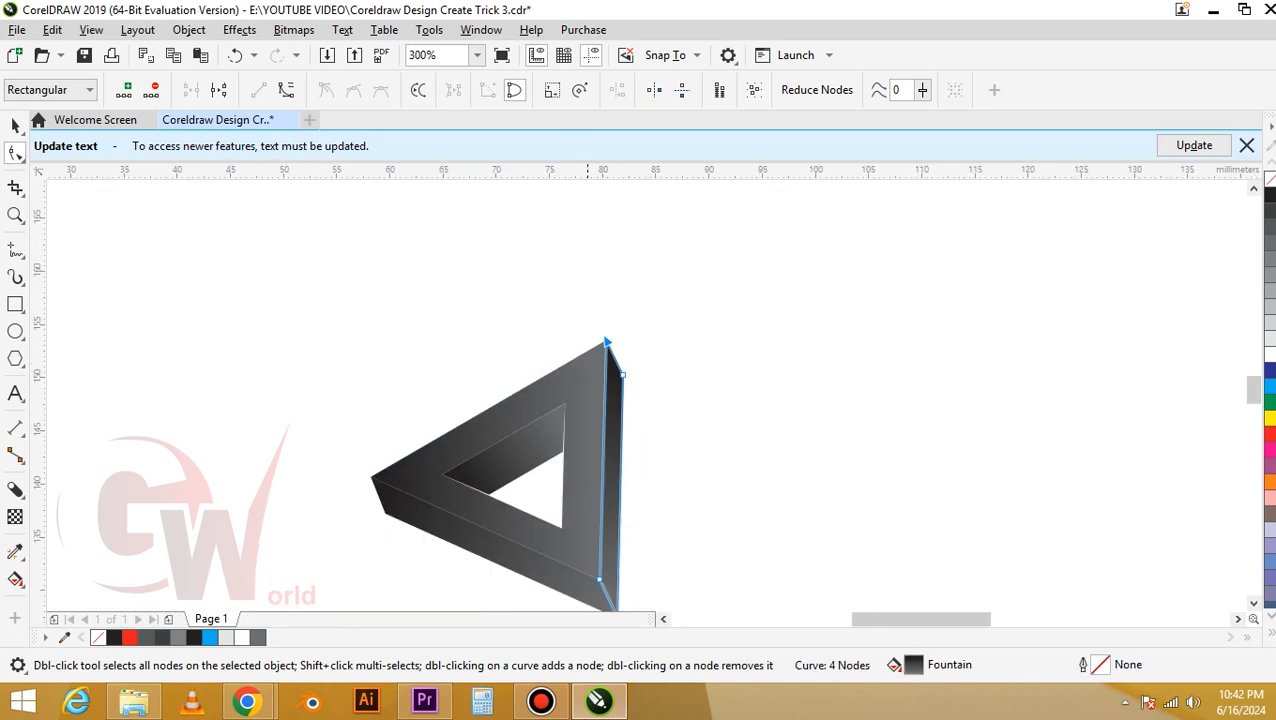
- Align the inner face's lower-right corner node with the inner edge of the front triangle to close the gap
scroll(576, 400, up, 1)
click(542, 476)
scroll(542, 476, up, 1)
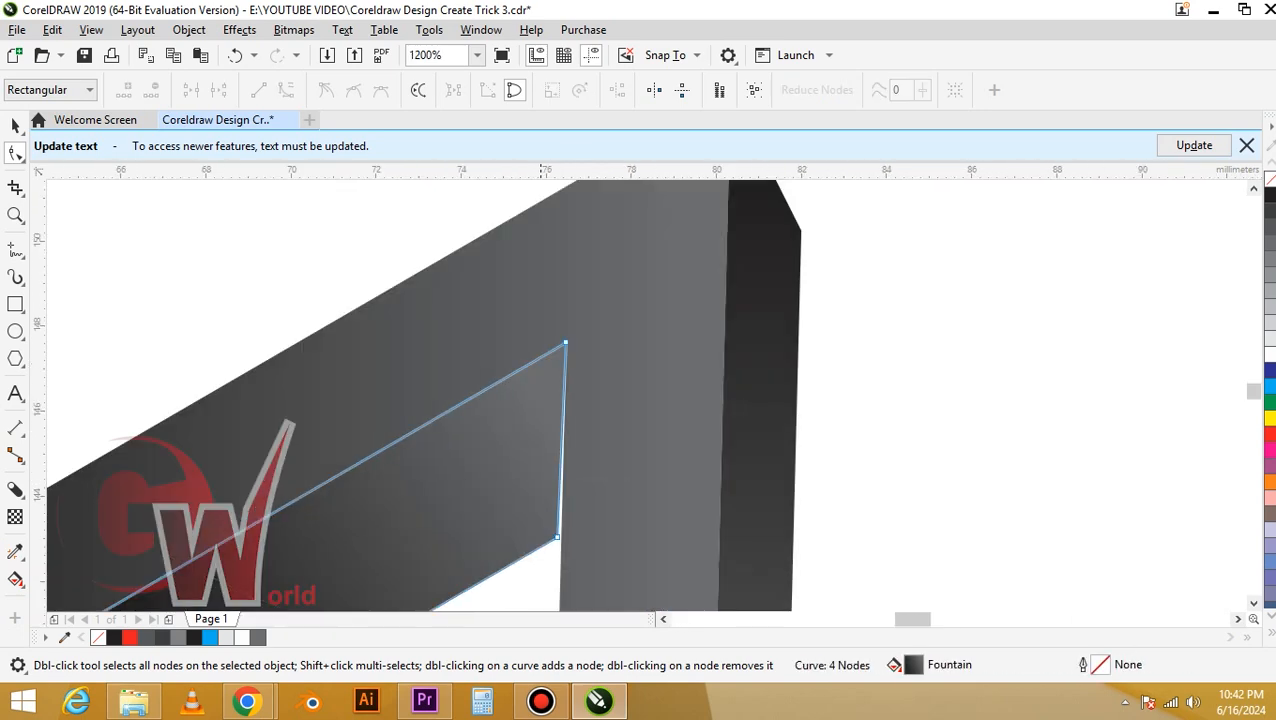
drag(557, 538, 561, 534)
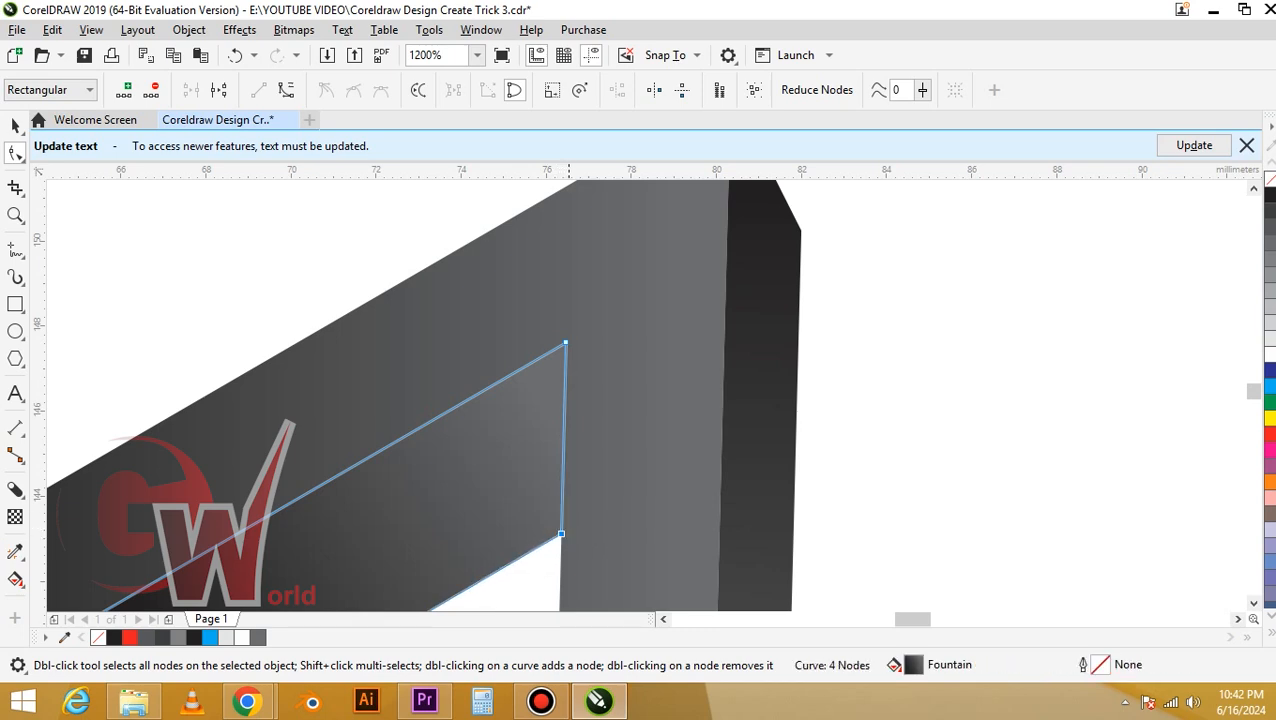
scroll(594, 426, down, 2)
scroll(523, 483, up, 2)
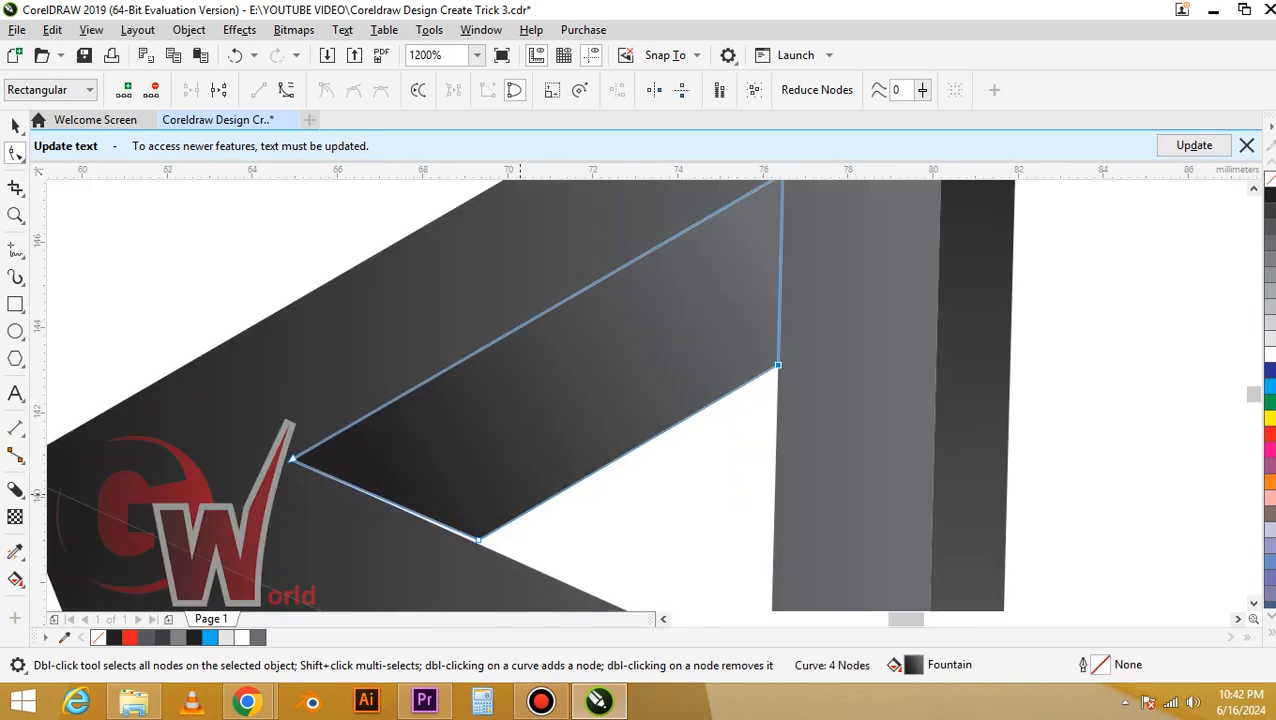
scroll(478, 541, down, 2)
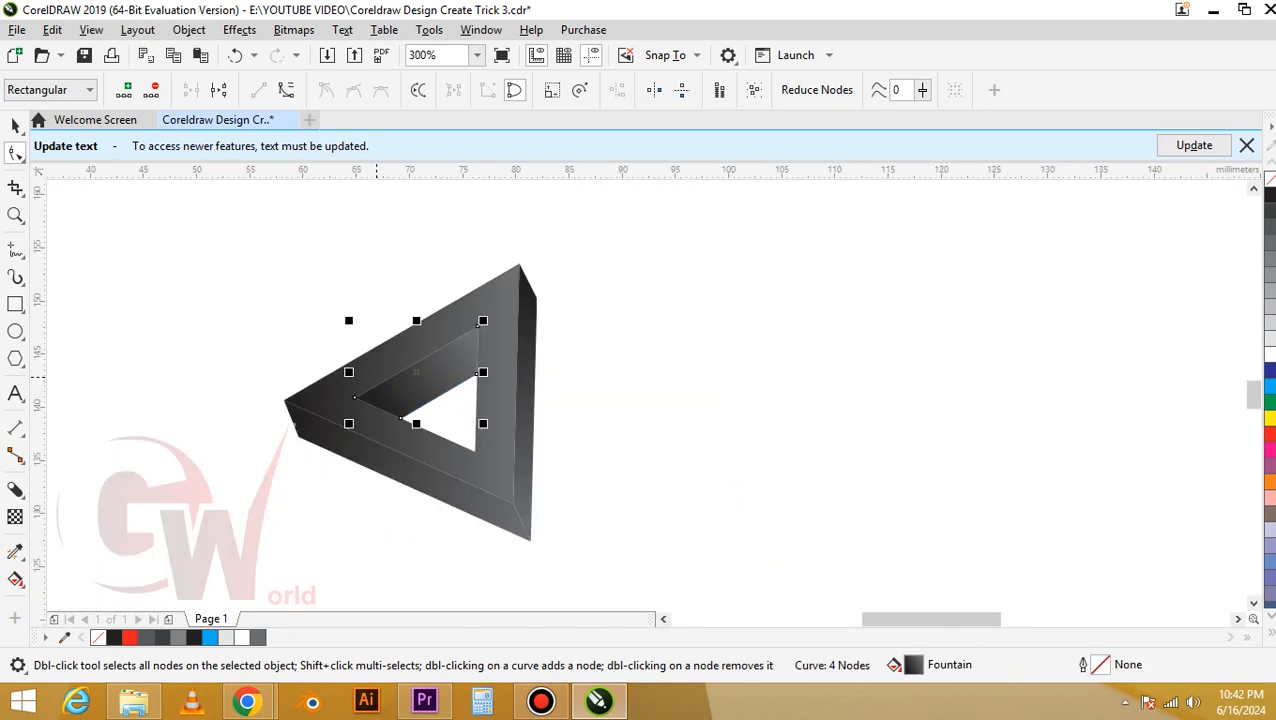
- Group the front triangle and its three side faces
key(space)
key(Escape)
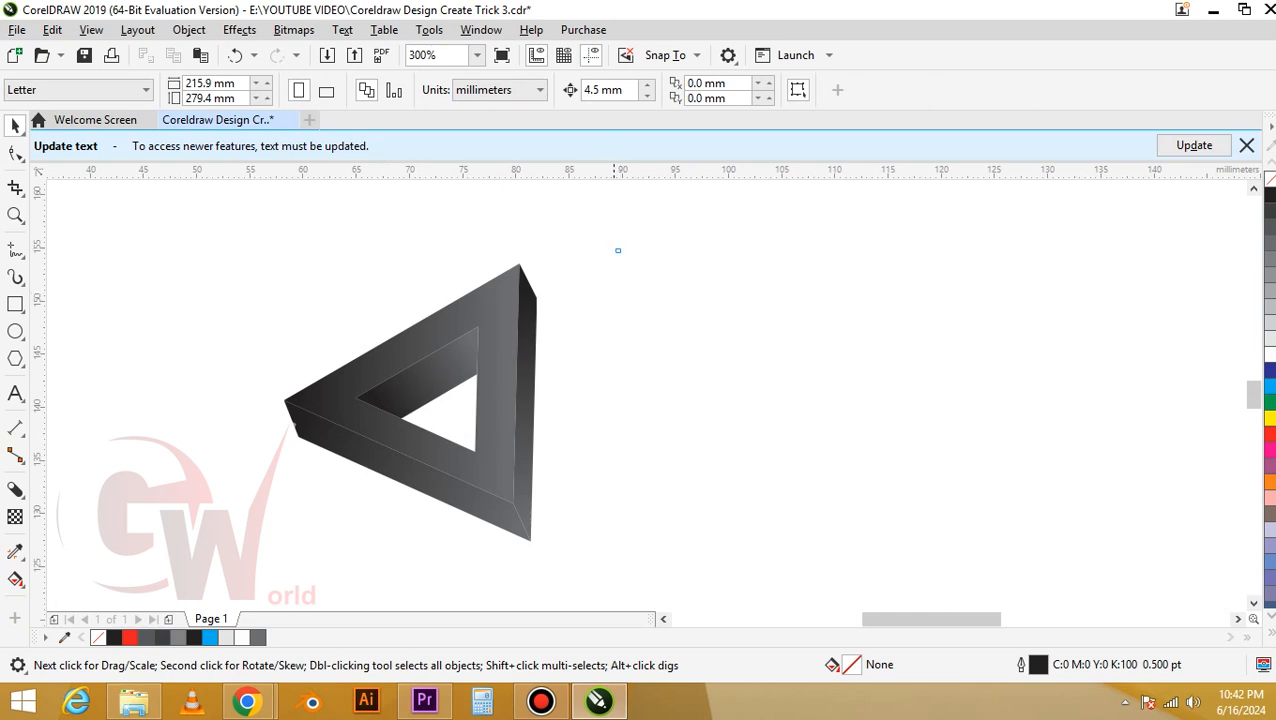
drag(620, 551, 620, 551)
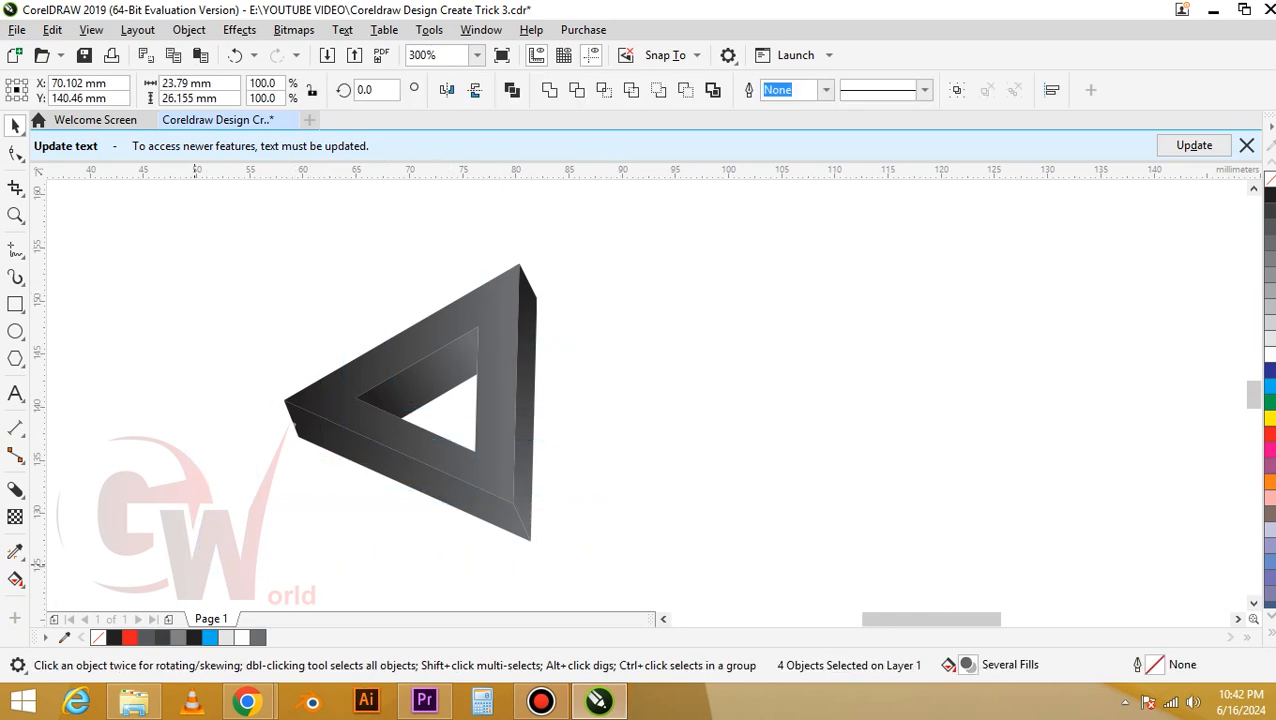
key(Escape)
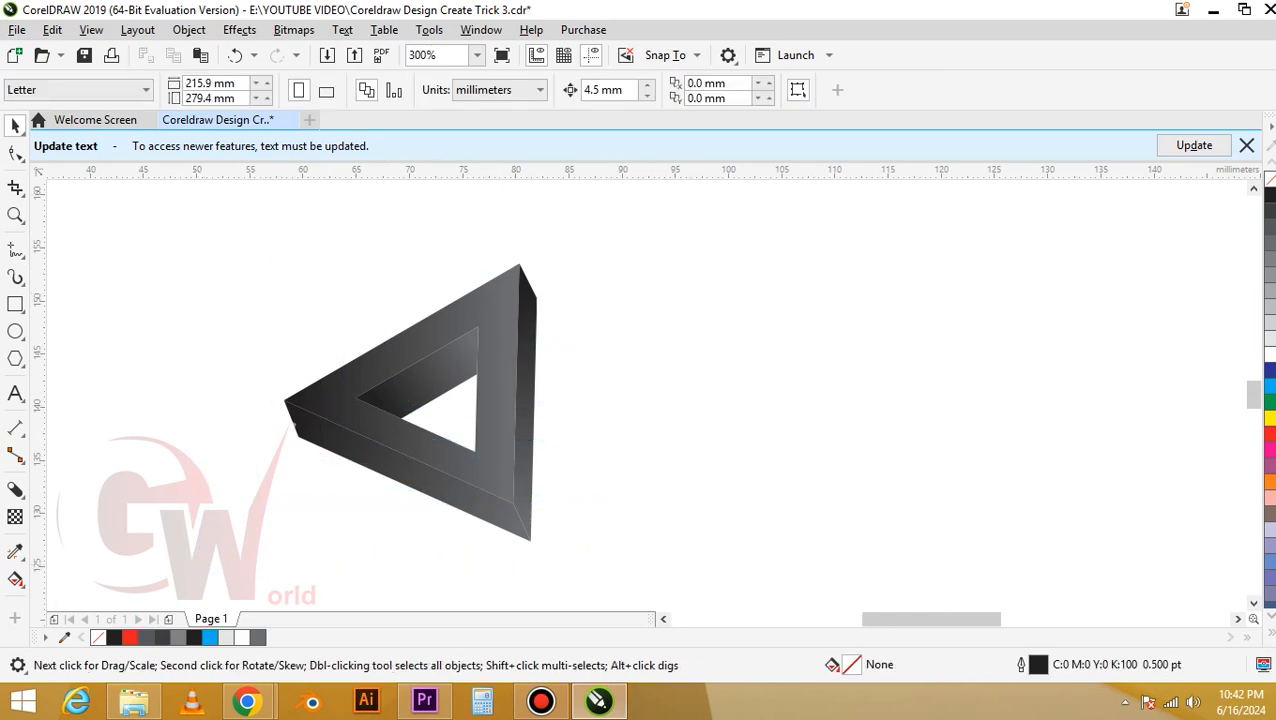
- Draw a square about 40 mm wide around the triangle, fill it with black (K:100) and send it to the back
key(F6)
drag(128, 202, 552, 470)
key(space)
scroll(447, 371, down, 1)
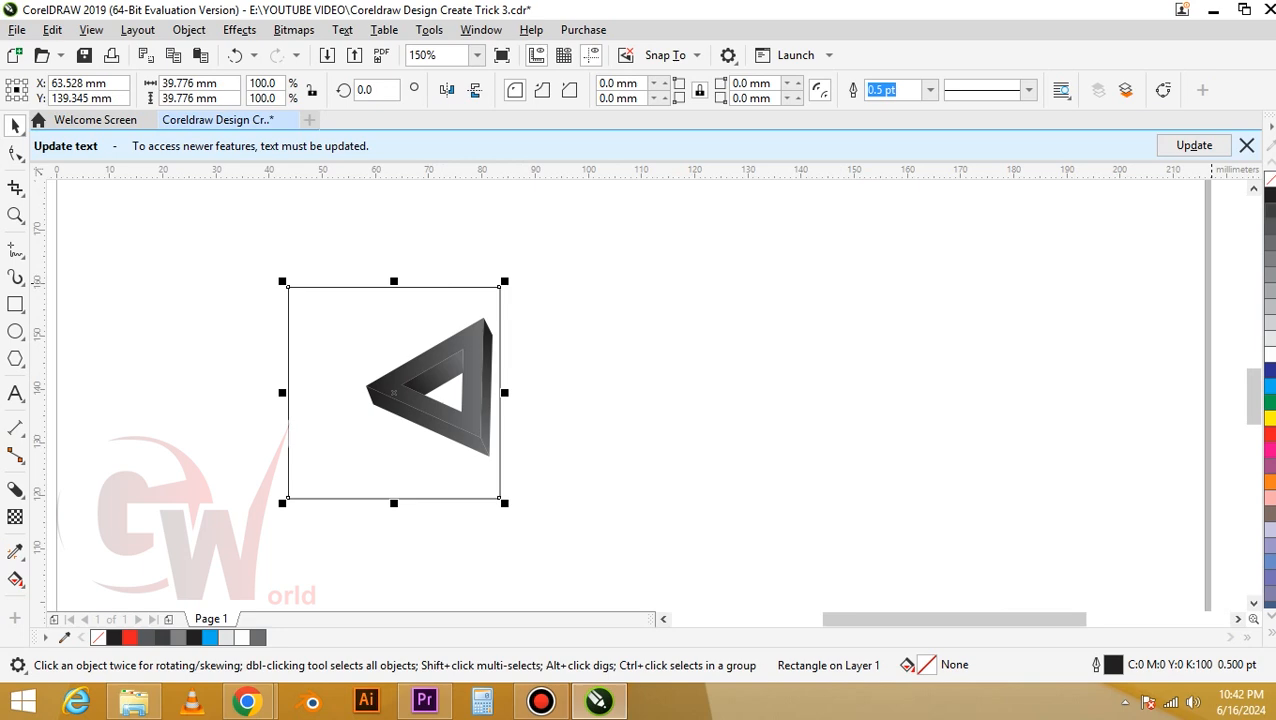
click(1269, 195)
key(shift+Page_Down)
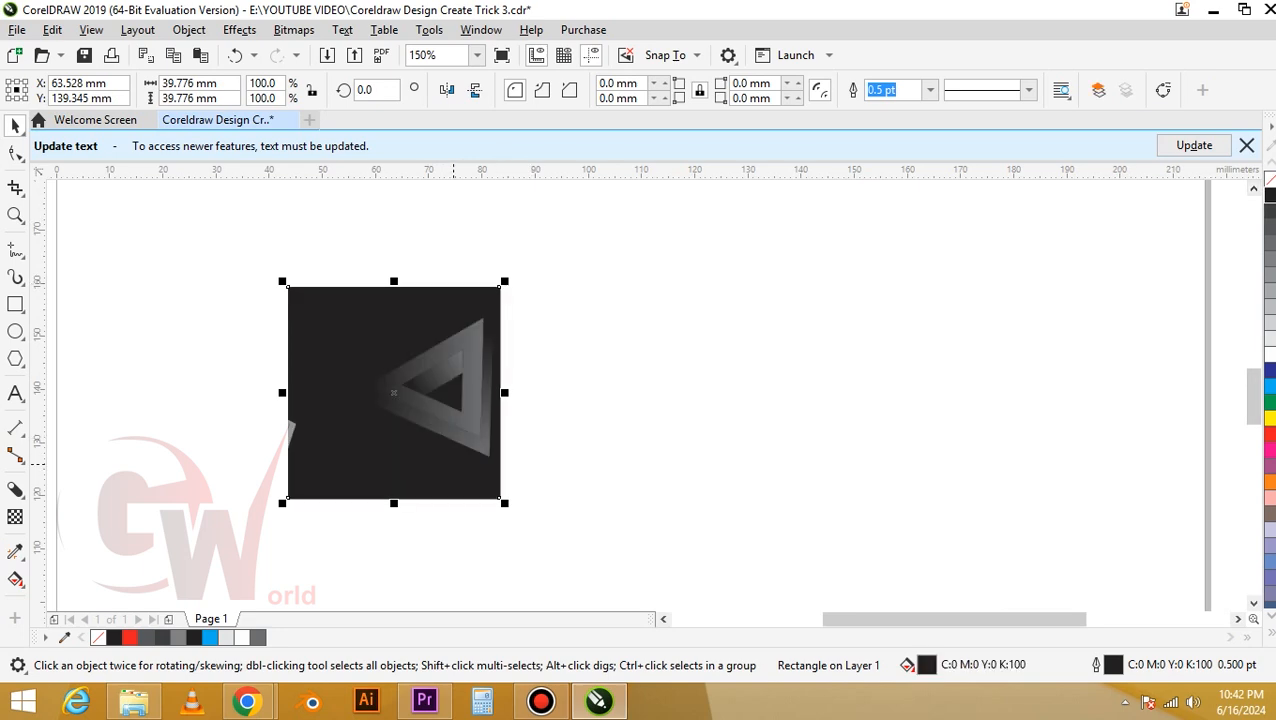
- Reposition the triangle group slightly down and left within the black square, then clear the selection
click(432, 405)
scroll(432, 405, up, 1)
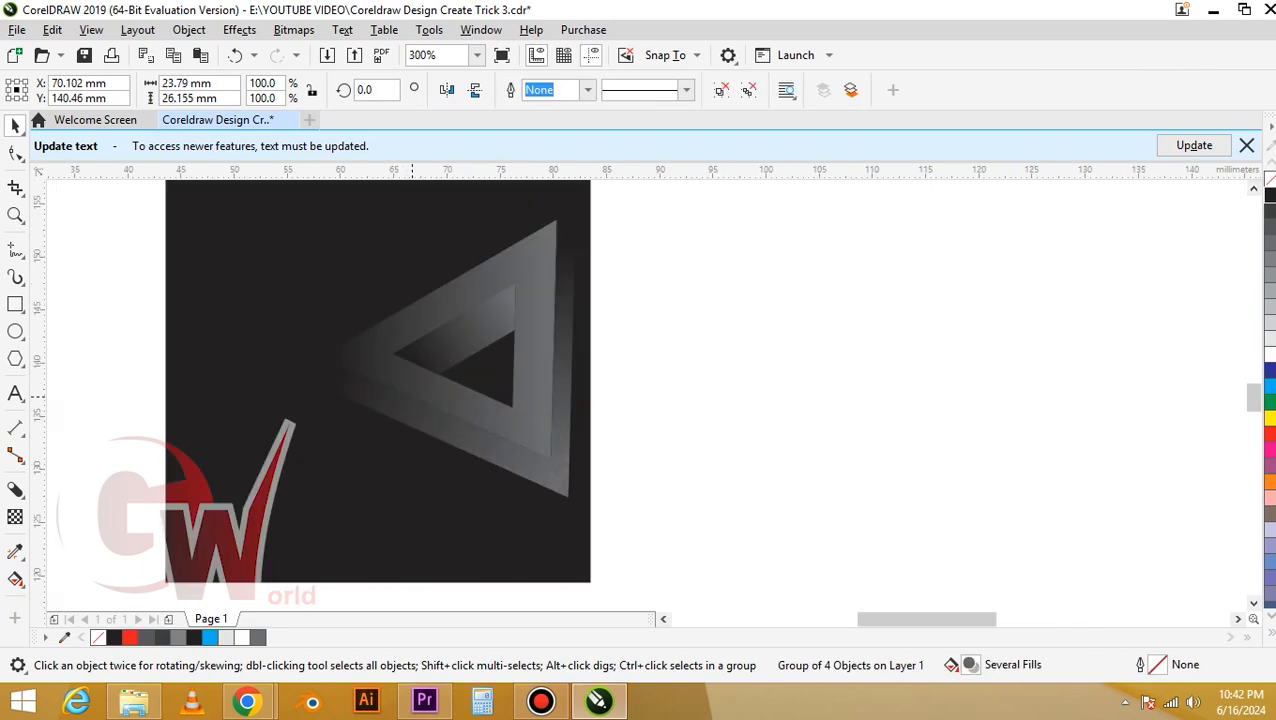
drag(412, 396, 392, 427)
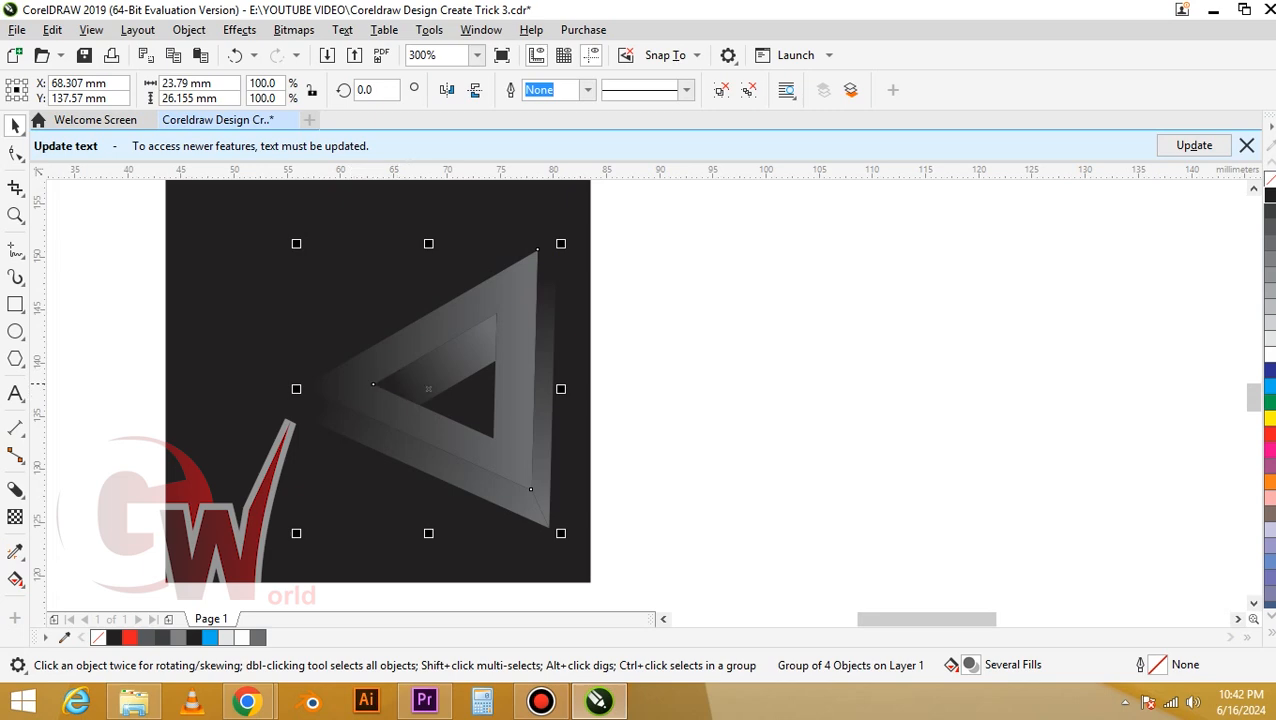
click(528, 366)
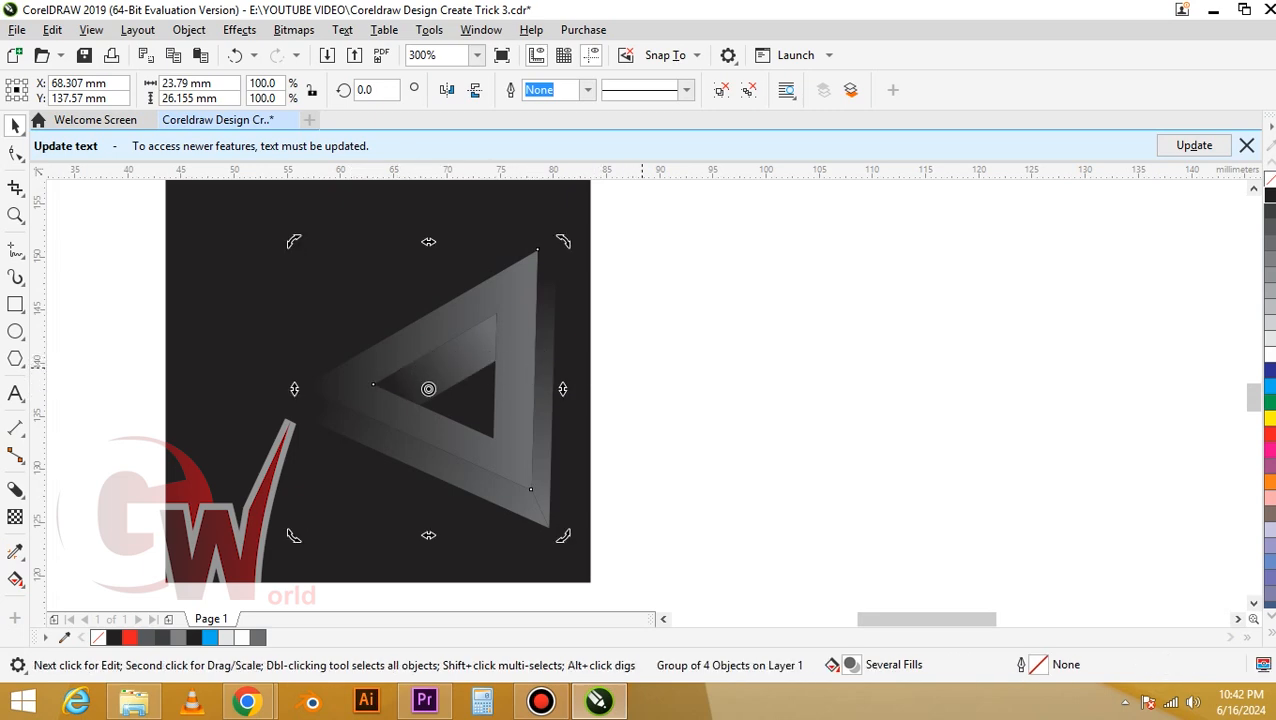
click(642, 367)
- Extend the dark start of the front triangle's fountain fill slightly left so its left corner stands out from the background
ctrl+click(406, 364)
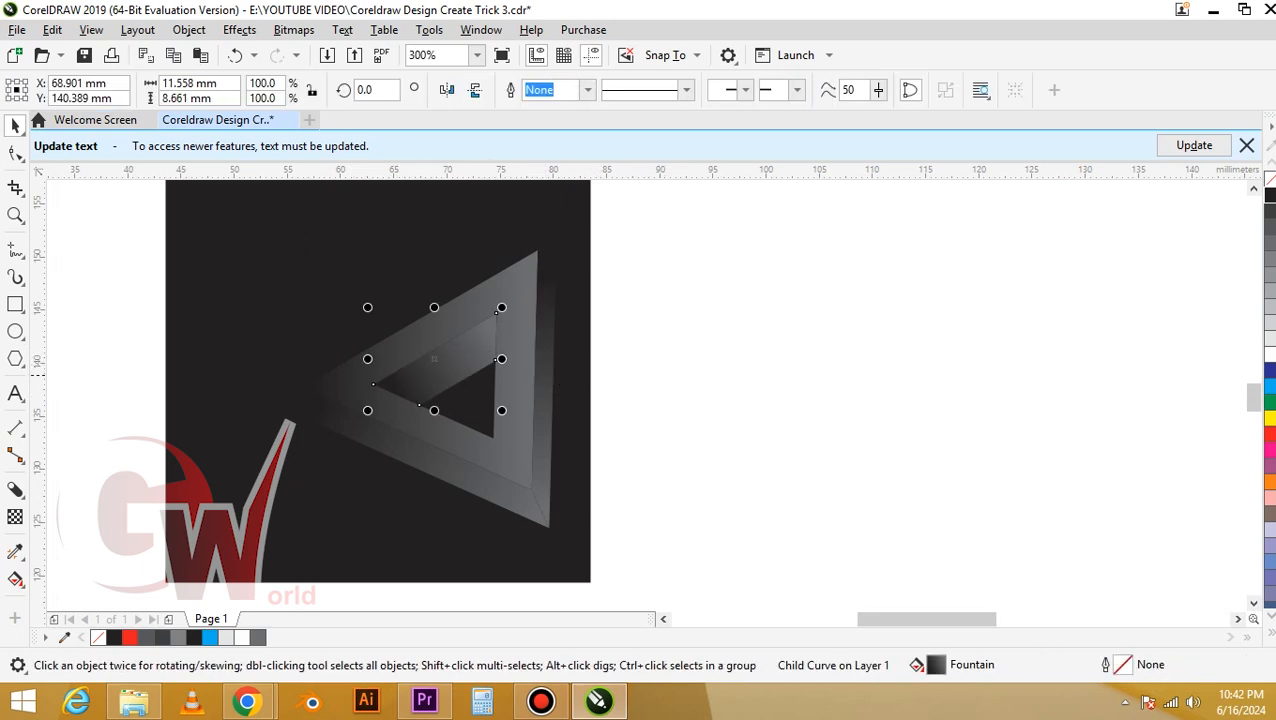
ctrl+click(339, 376)
key(g)
drag(395, 336, 438, 331)
key(ctrl+z)
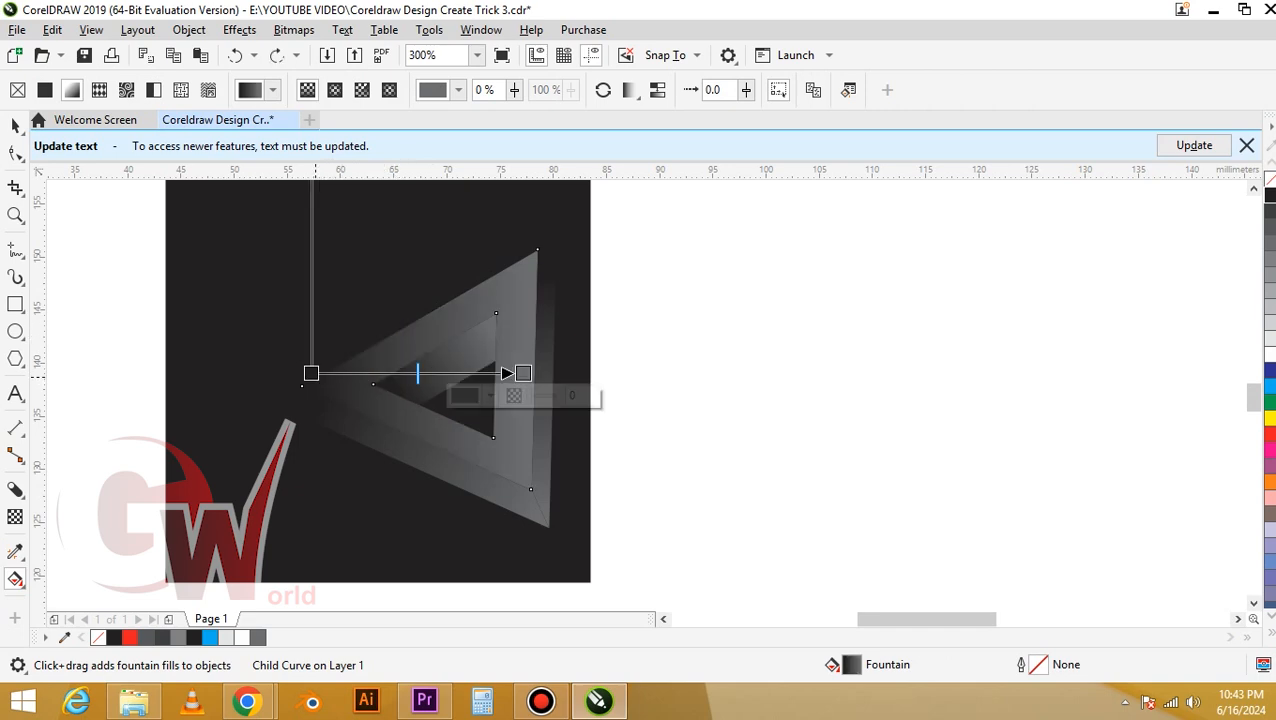
drag(312, 374, 292, 375)
key(space)
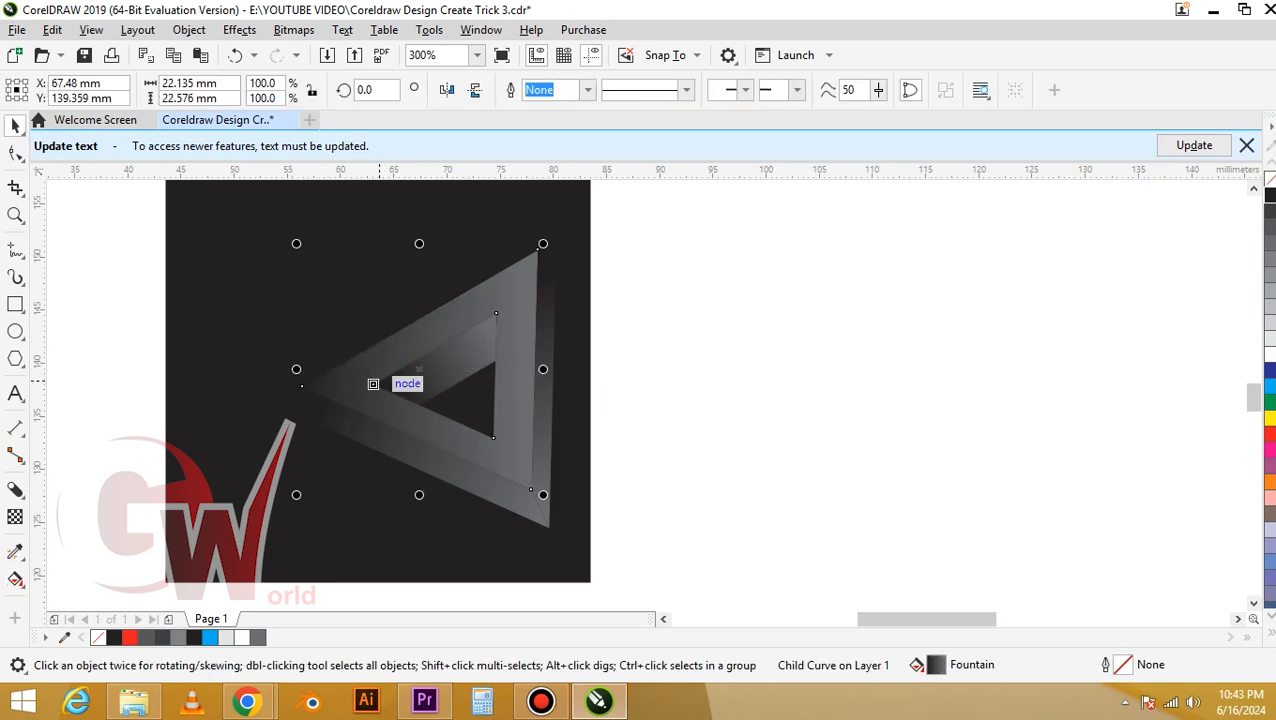
- Shift the dark start of the lower face's fountain fill outward beyond its left corner
scroll(345, 404, up, 1)
key(g)
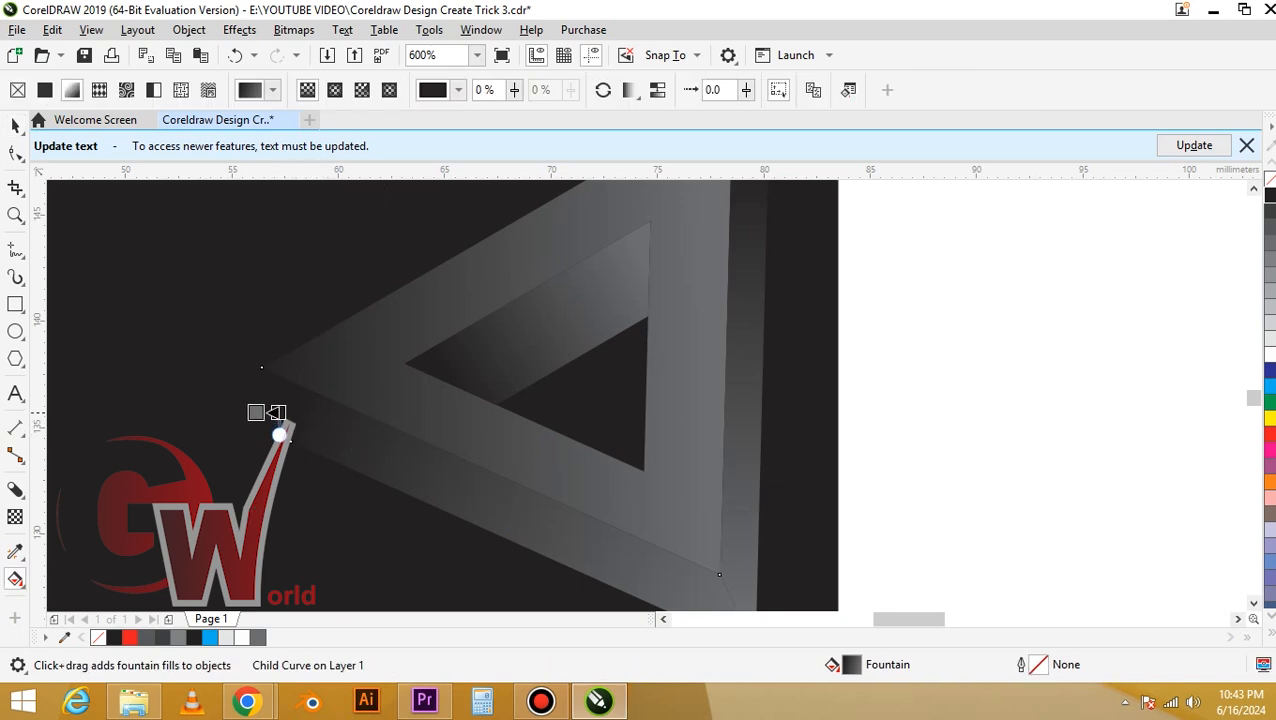
drag(283, 417, 239, 399)
key(space)
scroll(419, 365, down, 1)
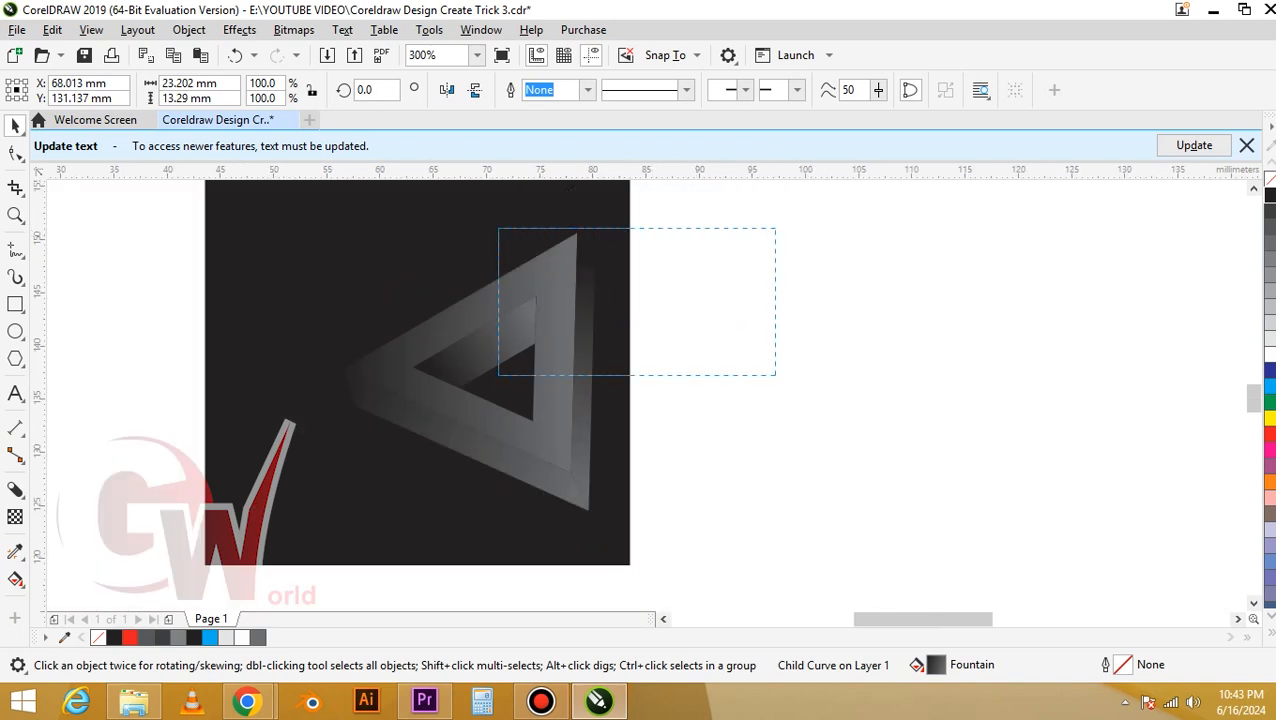
- Create a copy of the triangle group scaled to 37.3%, mirrored horizontally, in the upper-left area of the black square
drag(498, 375, 288, 556)
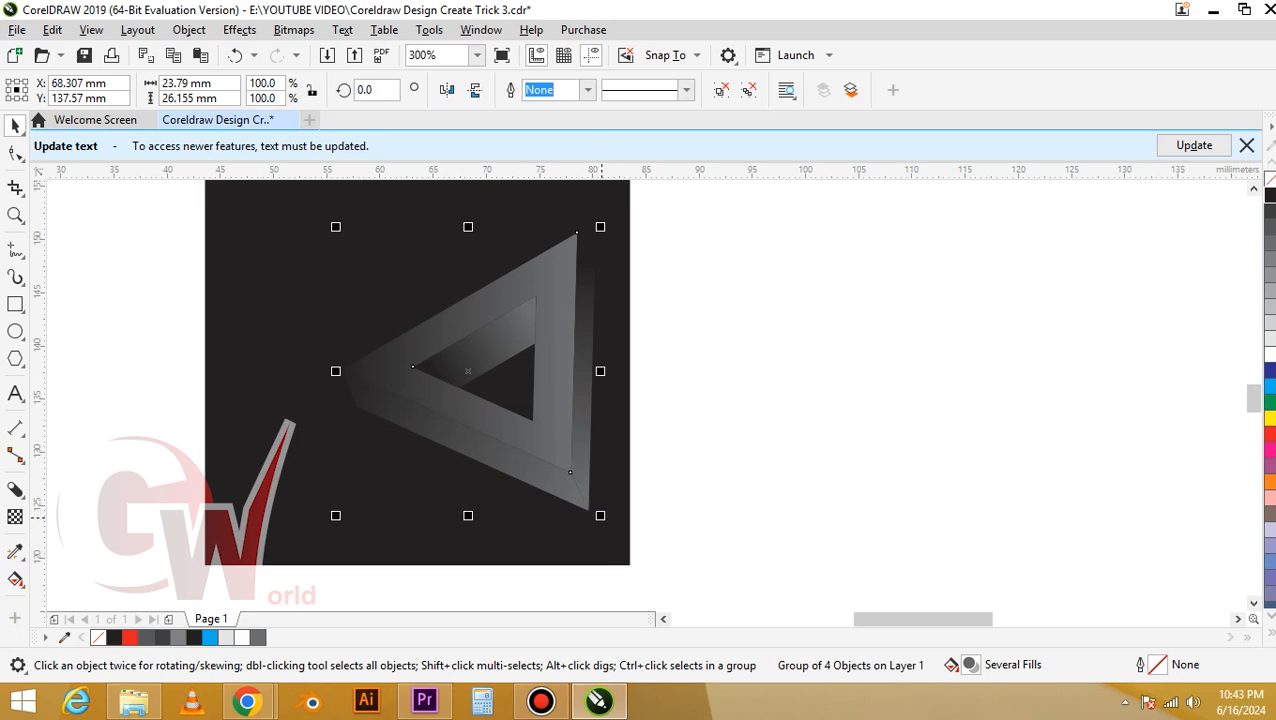
drag(600, 515, 441, 341)
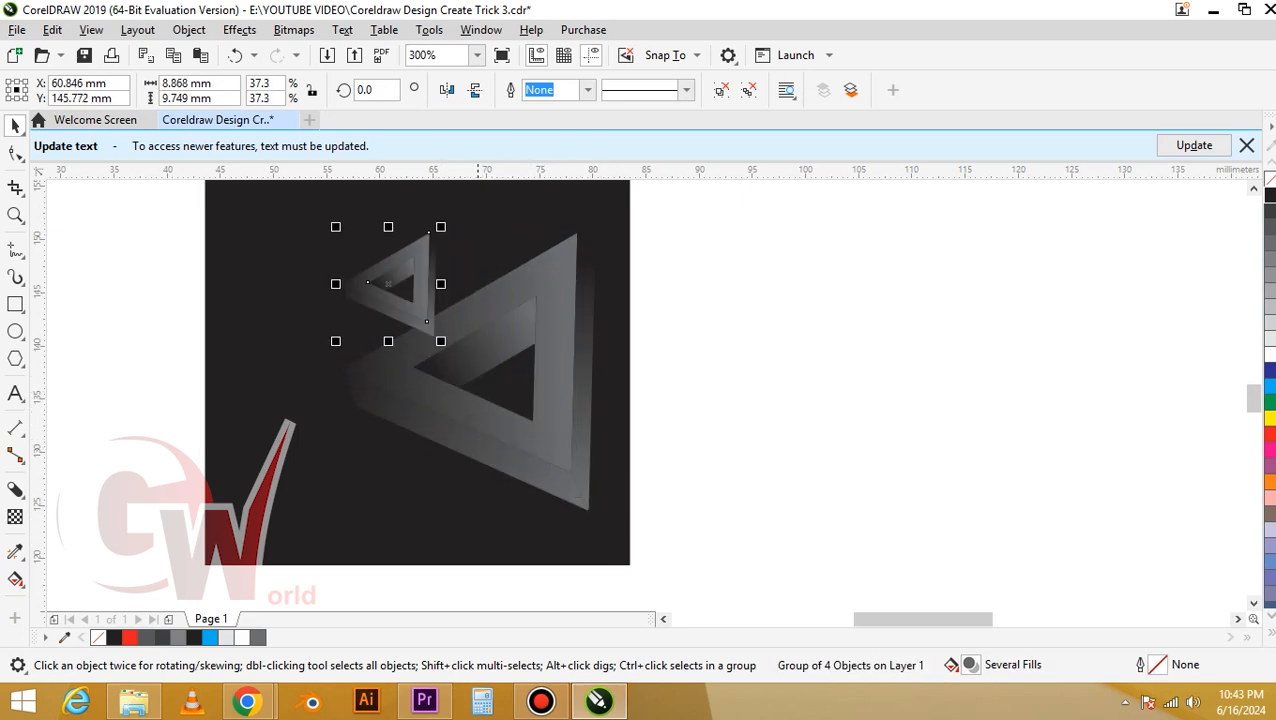
click(447, 90)
drag(408, 283, 483, 254)
- Add a copy scaled to 23.7% between the upper-left and large triangles, flipped to point left
drag(516, 310, 345, 325)
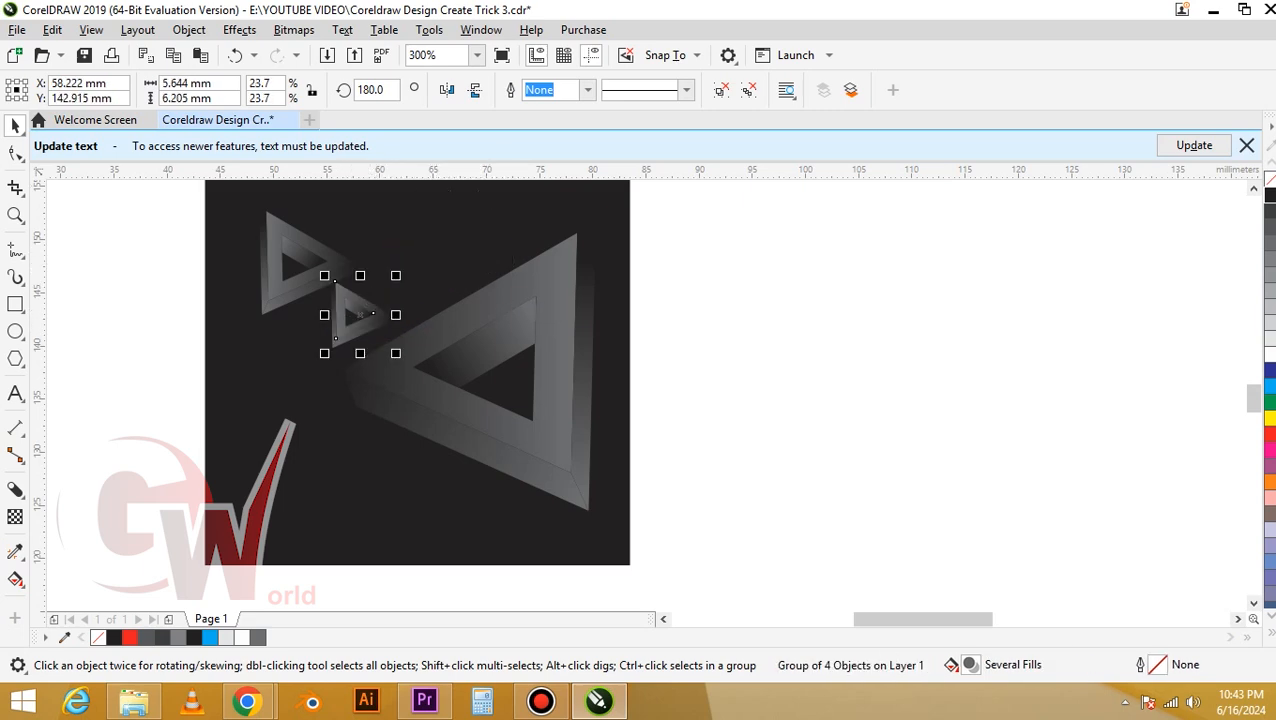
click(475, 90)
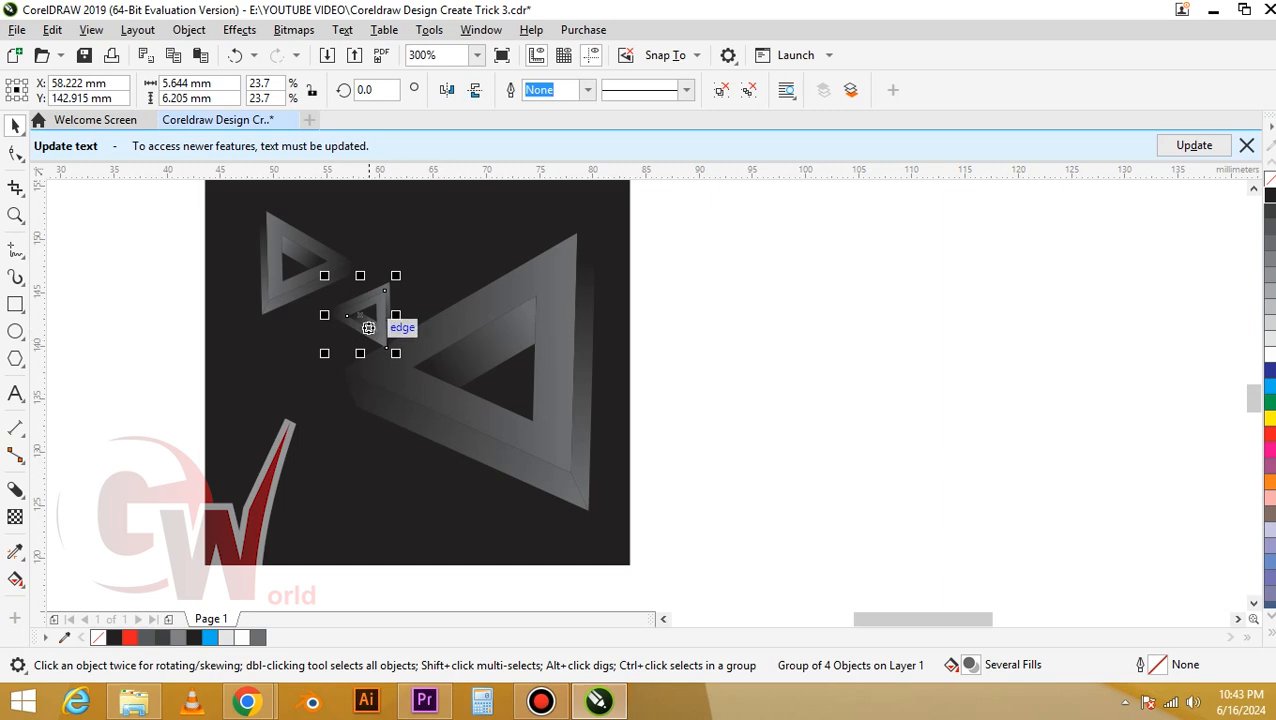
- Duplicate the smallest triangle into the square's lower-left area, flip it to point right and enlarge it slightly
drag(368, 328, 319, 490)
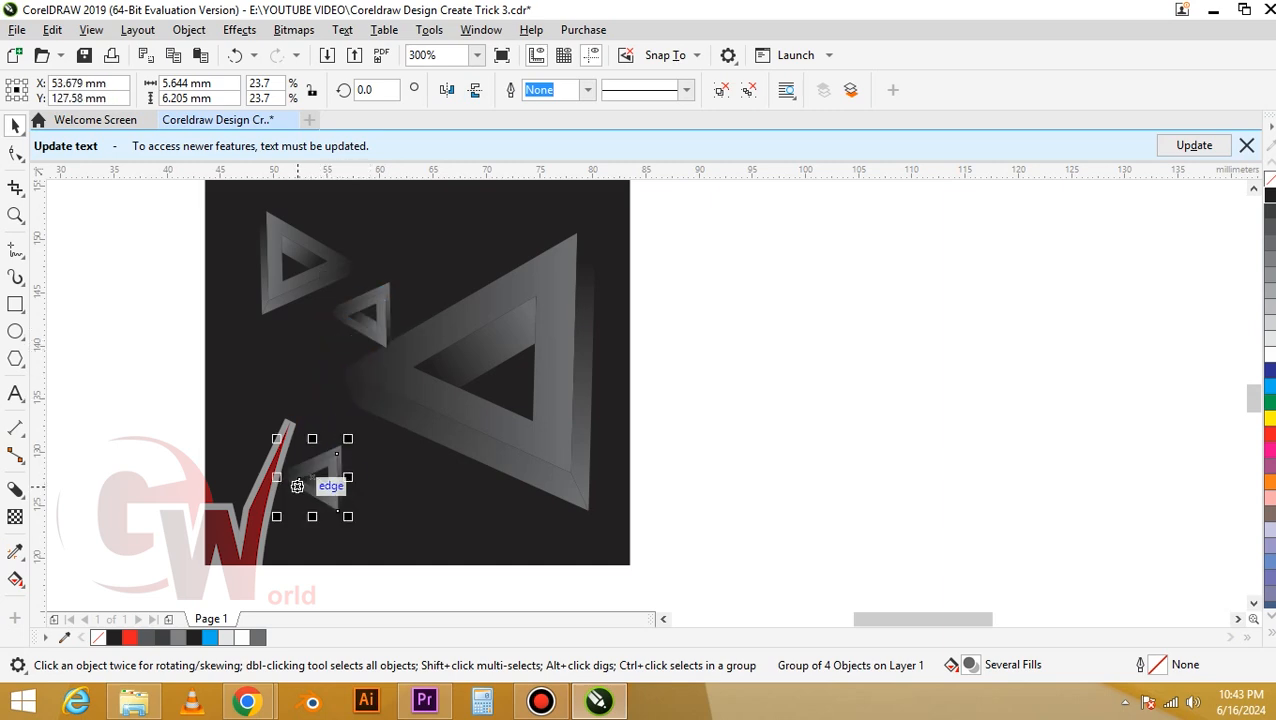
click(475, 90)
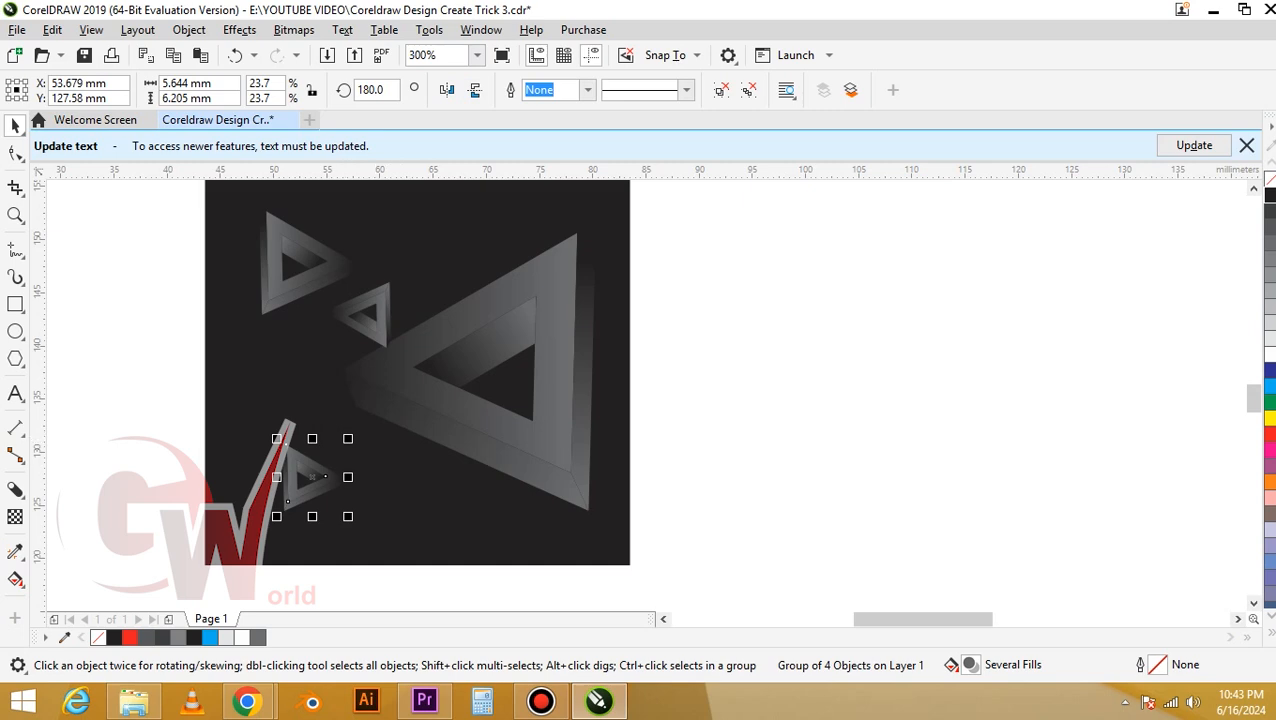
drag(348, 516, 373, 544)
key(Escape)
scroll(425, 445, down, 1)
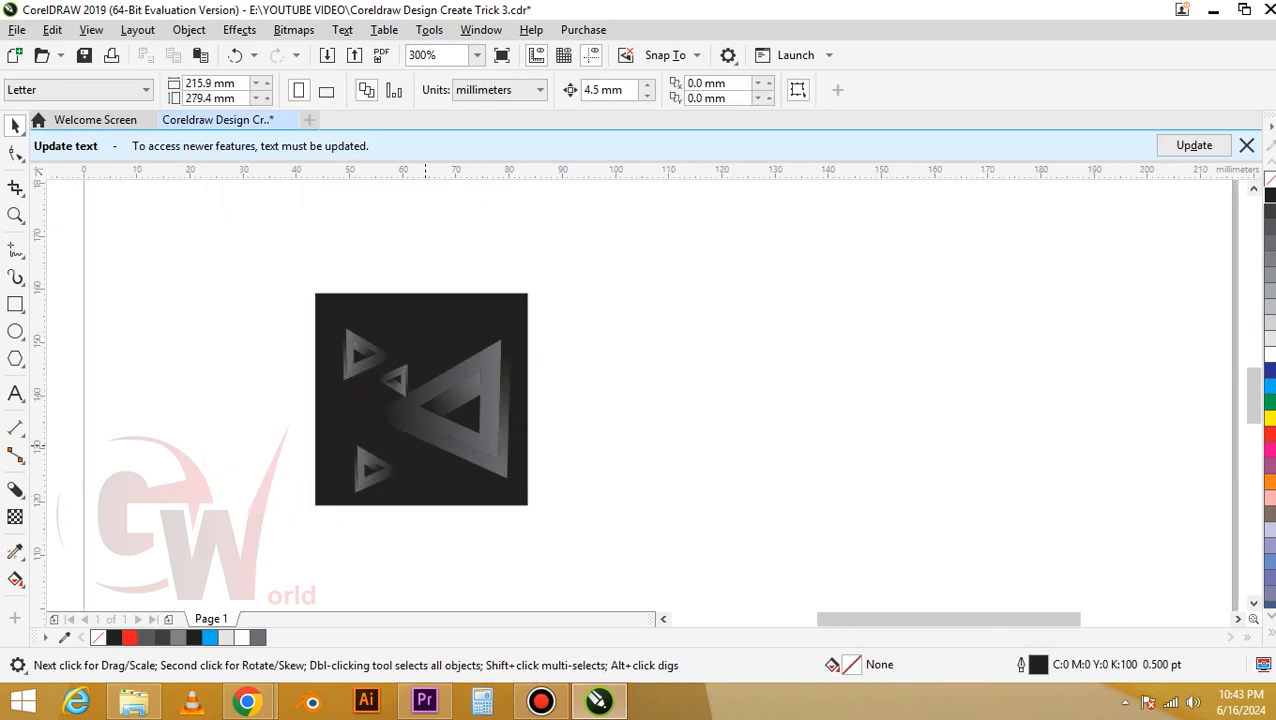